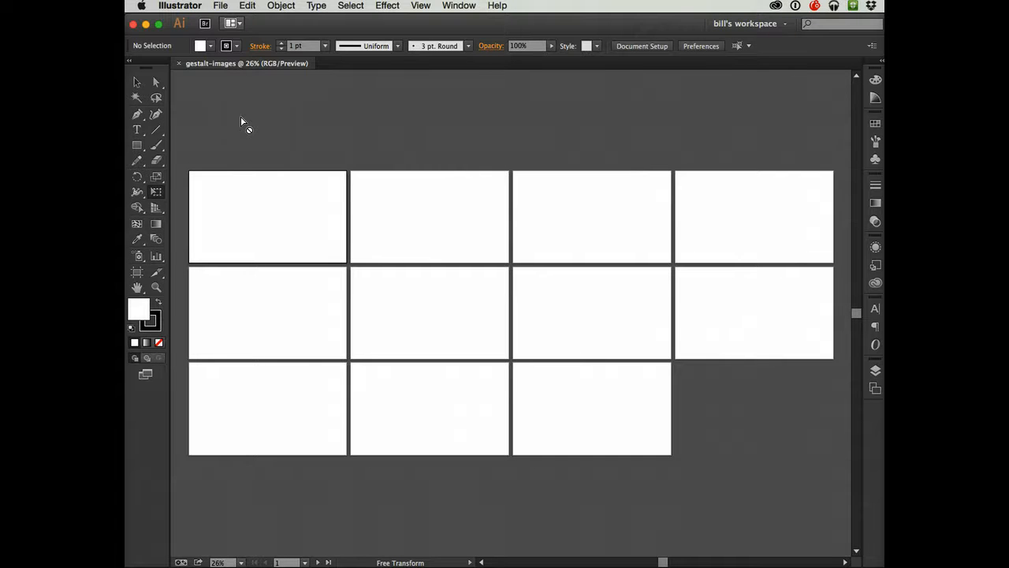
- Start saving the document under Save As, choosing the Web Layout and Design-2015 folder inside Downloads > Spring-2015-Download
key(v)
key(super+shift+s)
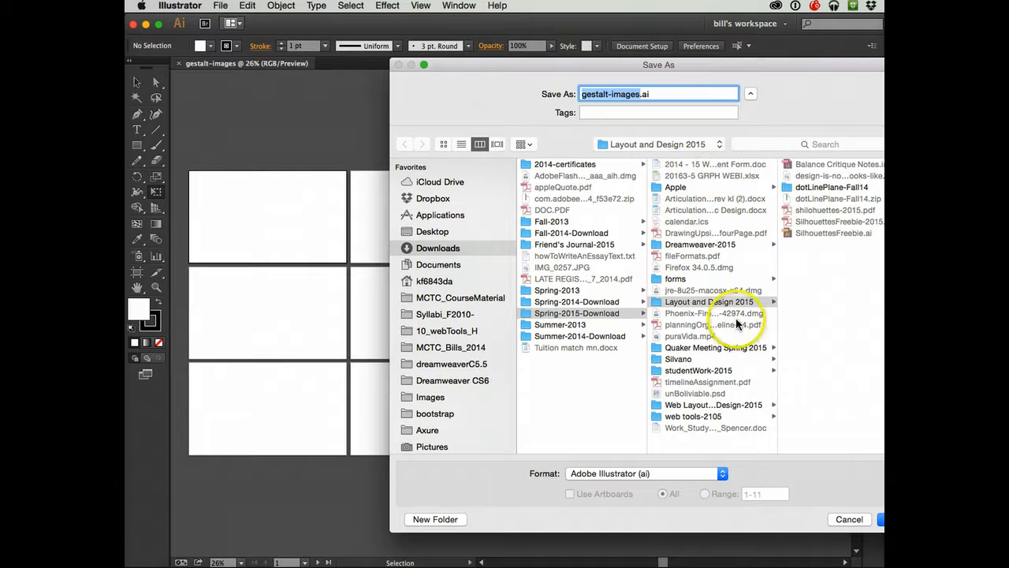
click(432, 250)
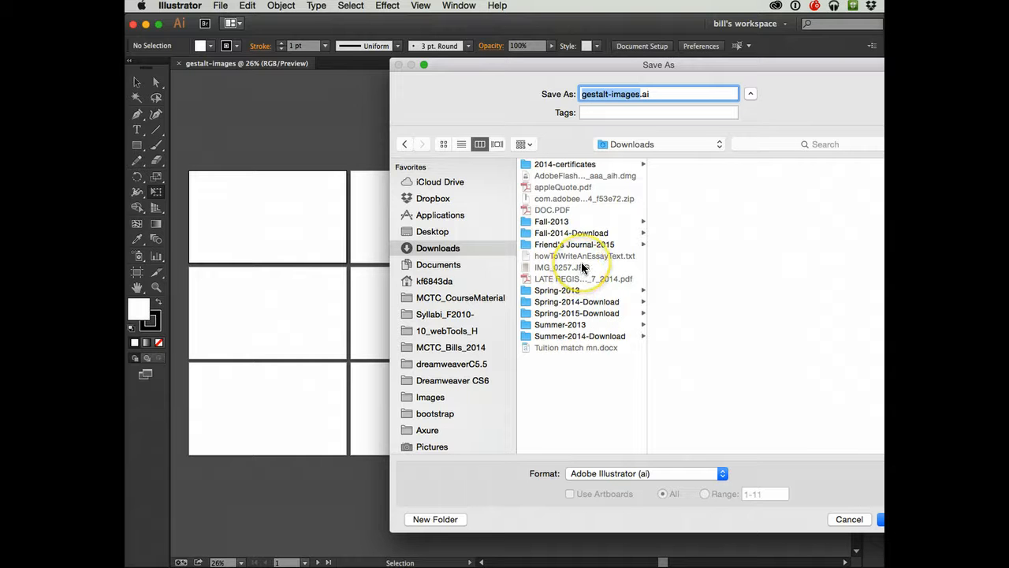
click(590, 313)
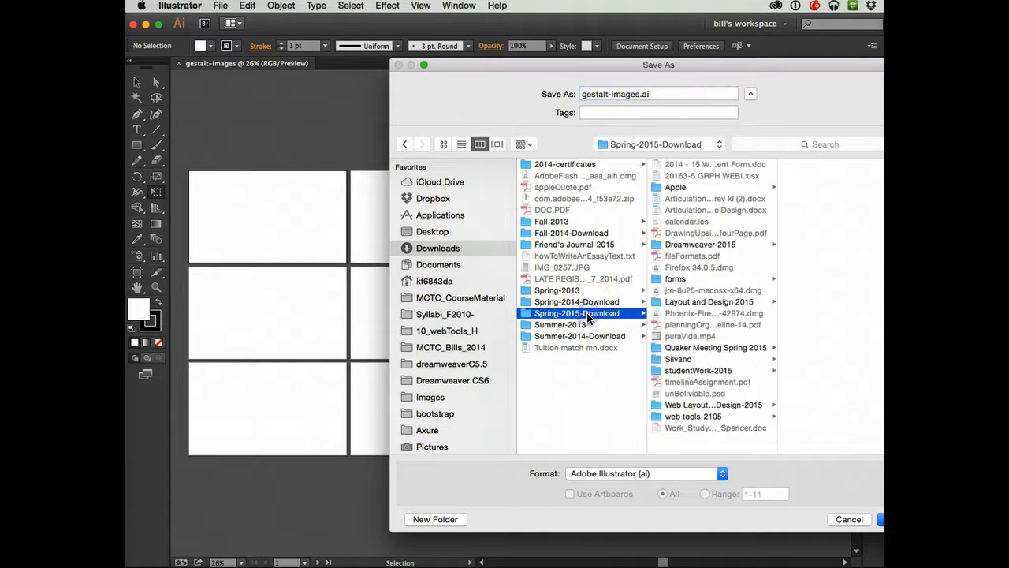
click(706, 302)
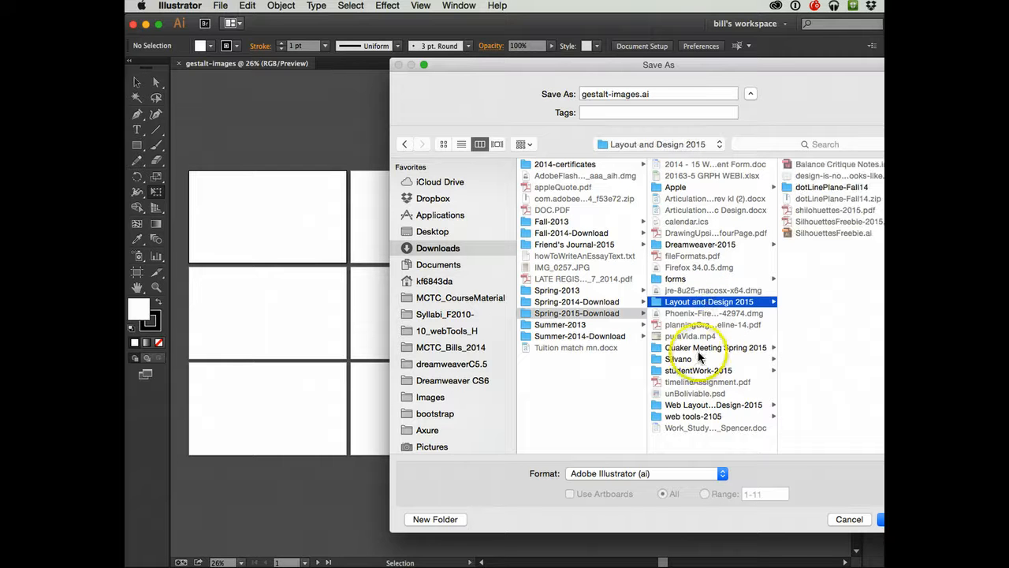
click(688, 415)
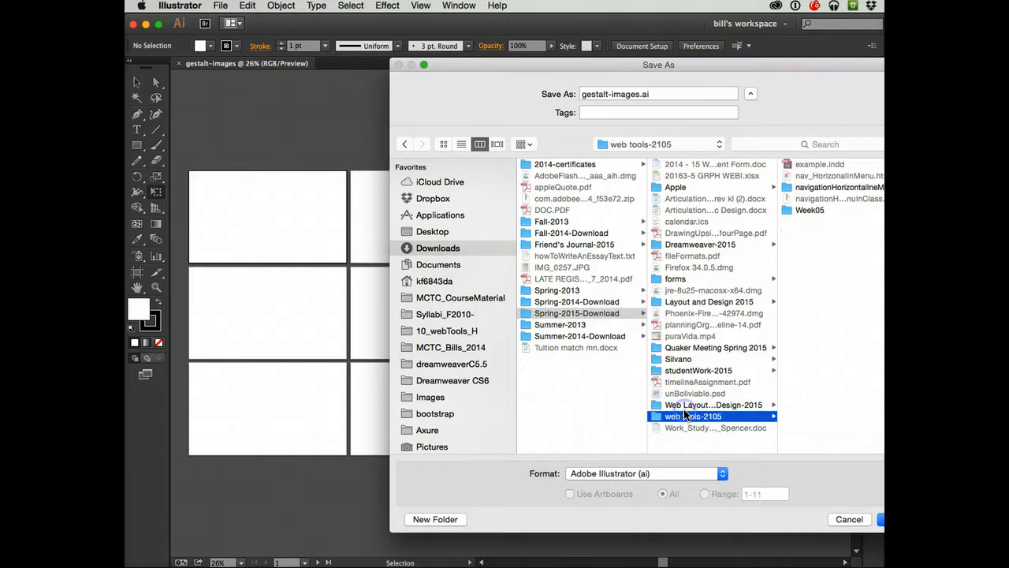
click(688, 405)
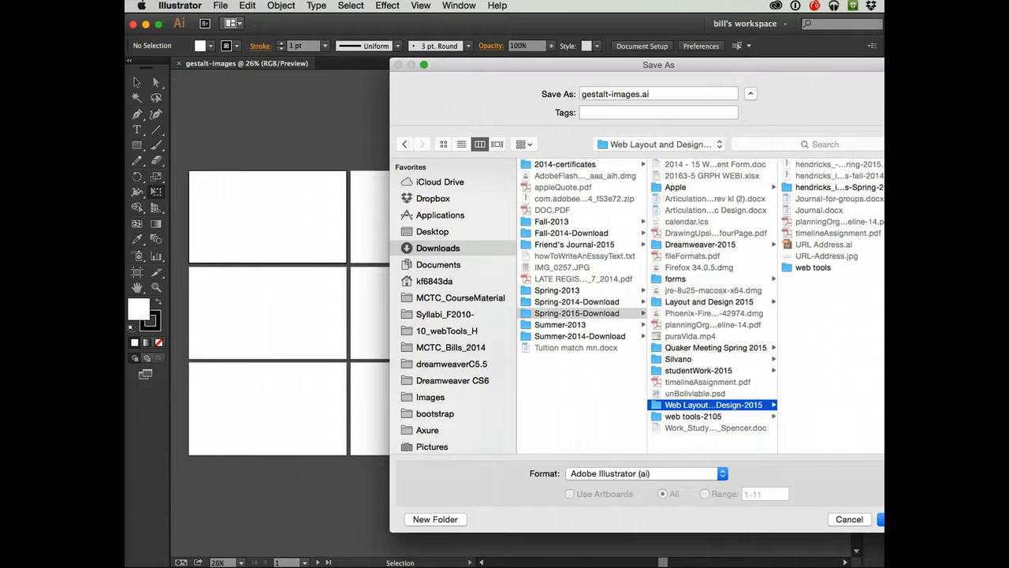
- Create a new folder named gestalt-images-2015 inside the chosen save location
click(457, 518)
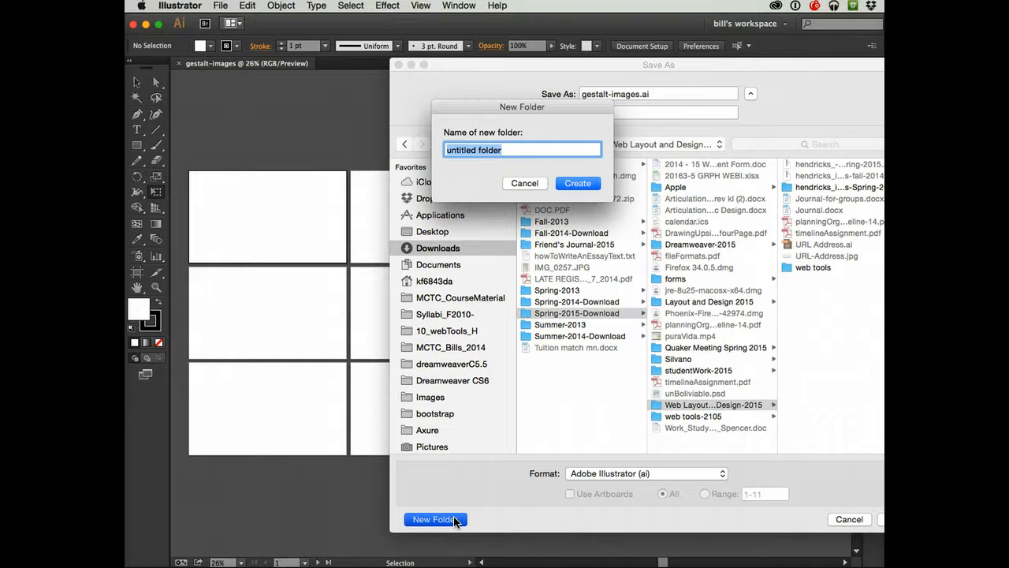
text(gestalt)
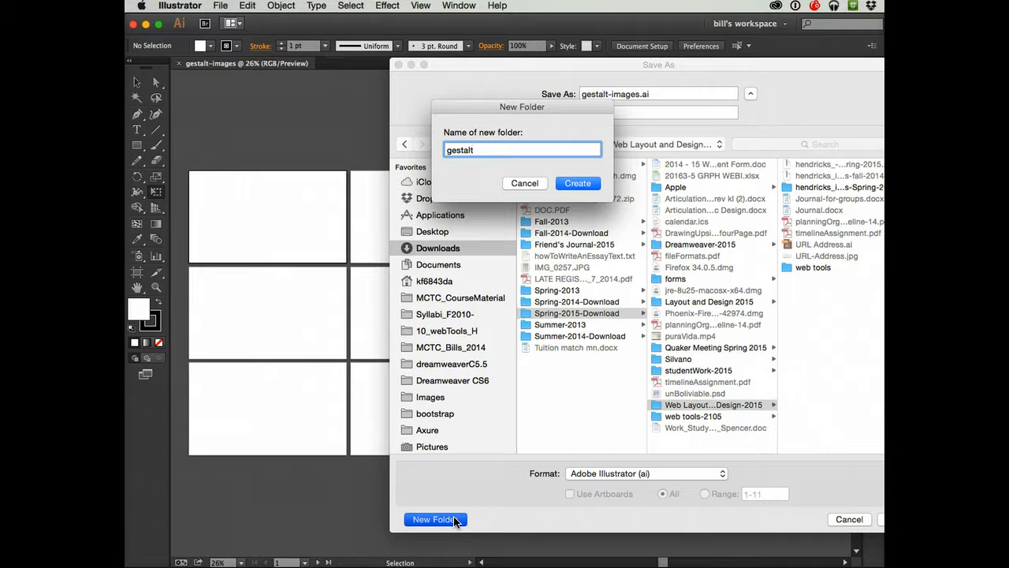
text(-images)
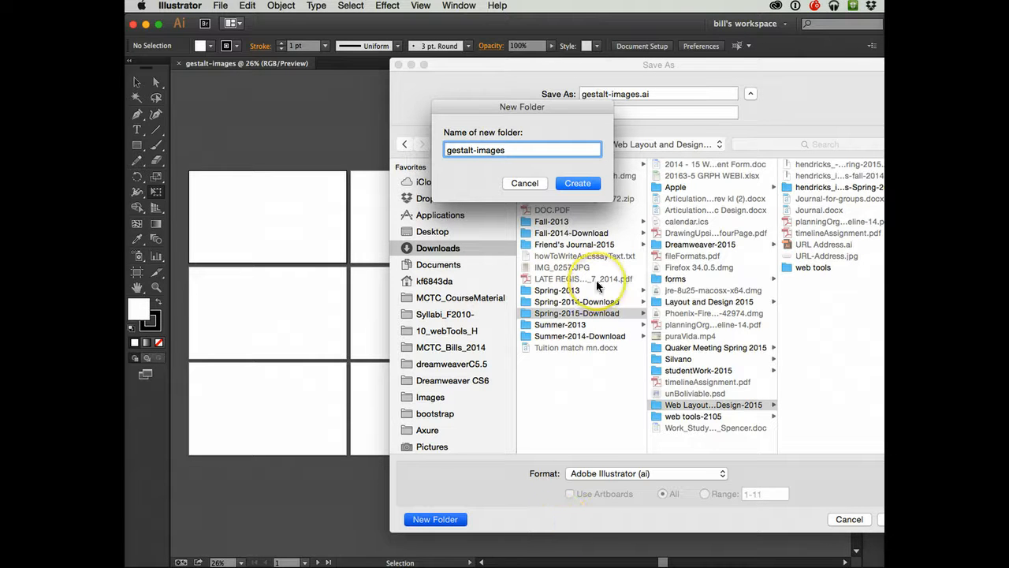
text(-201)
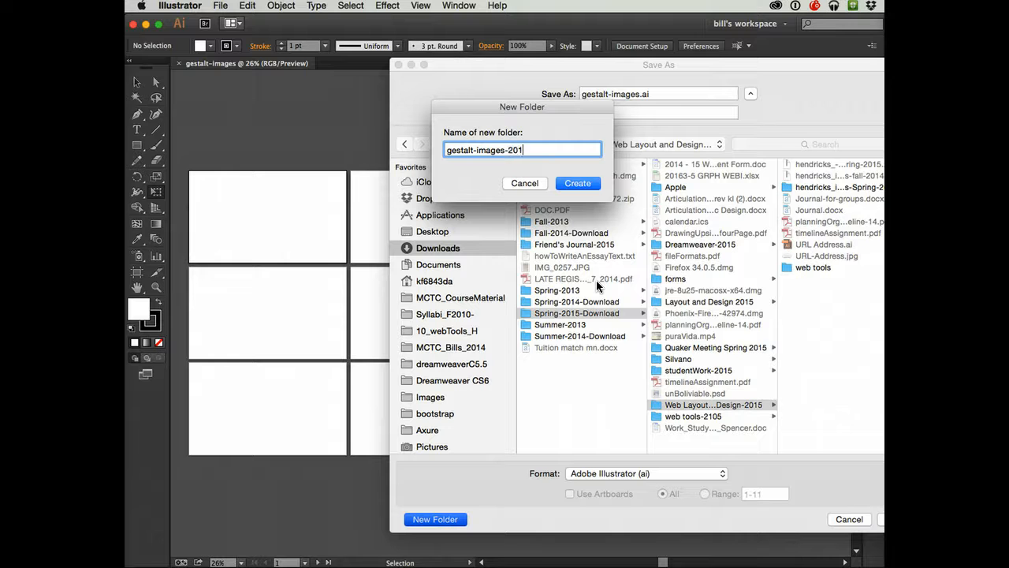
text(5)
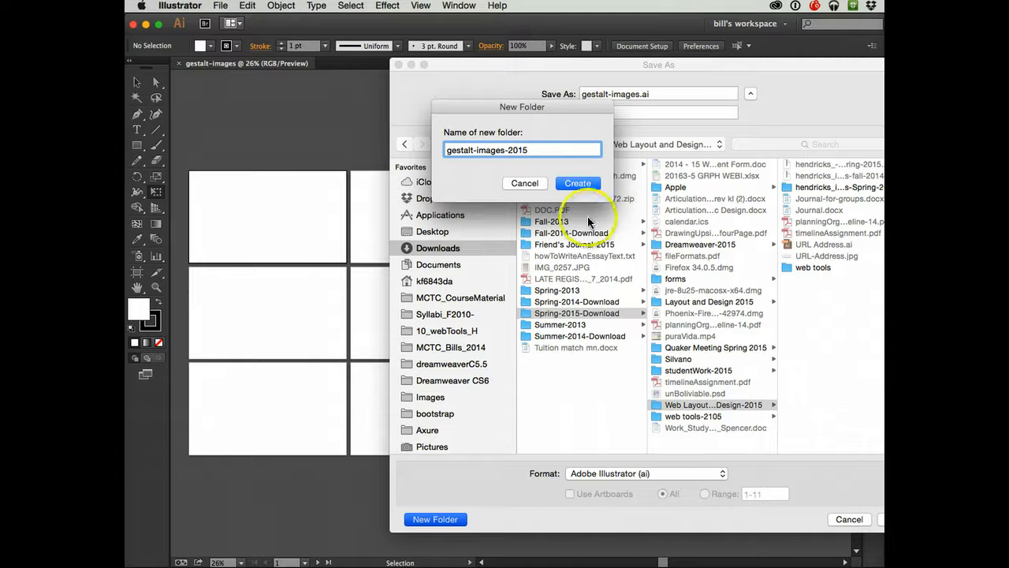
click(575, 183)
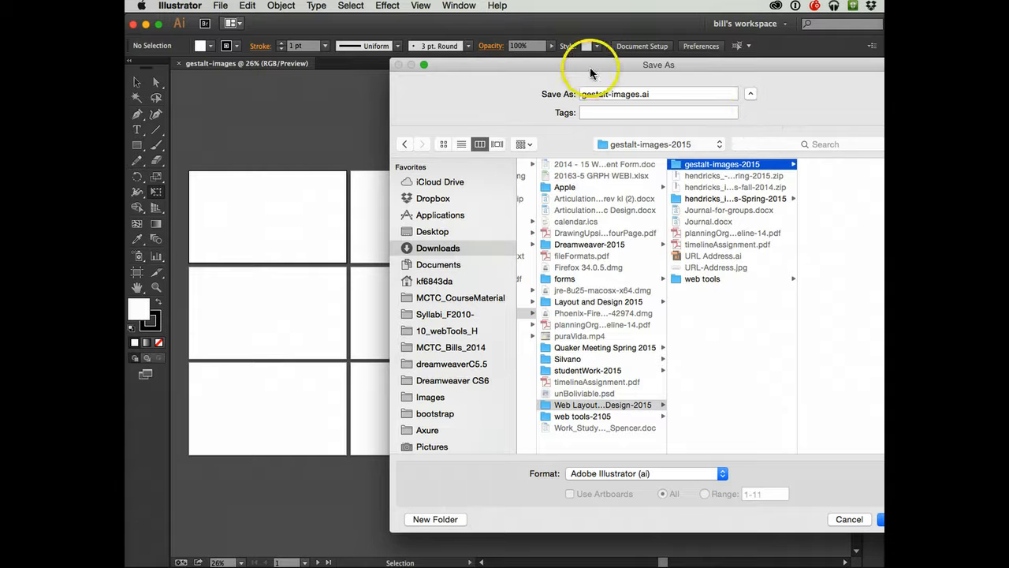
- Save the document as gestalt-images.ai in the new folder with the default Illustrator CC options
drag(590, 68, 452, 55)
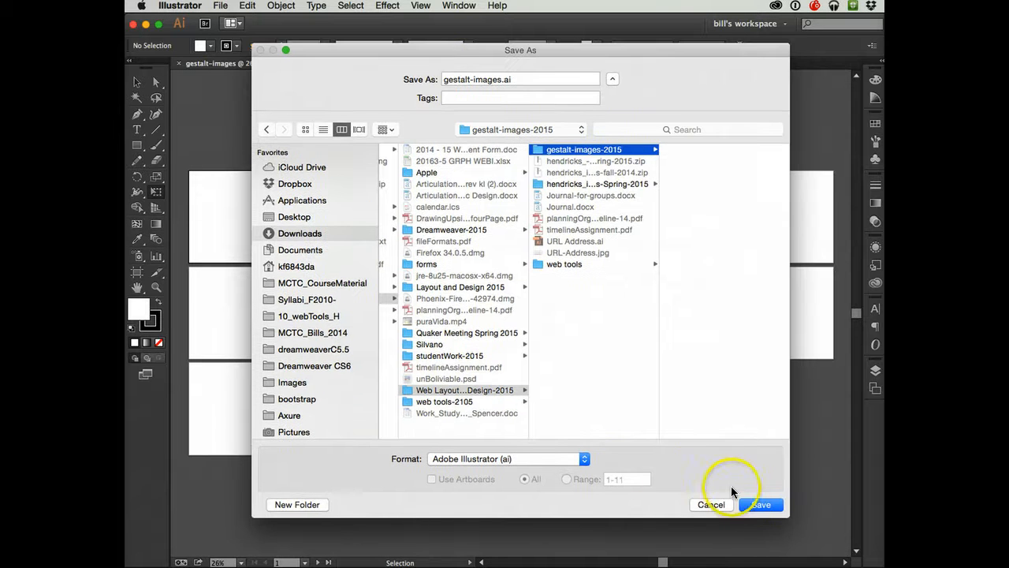
click(758, 504)
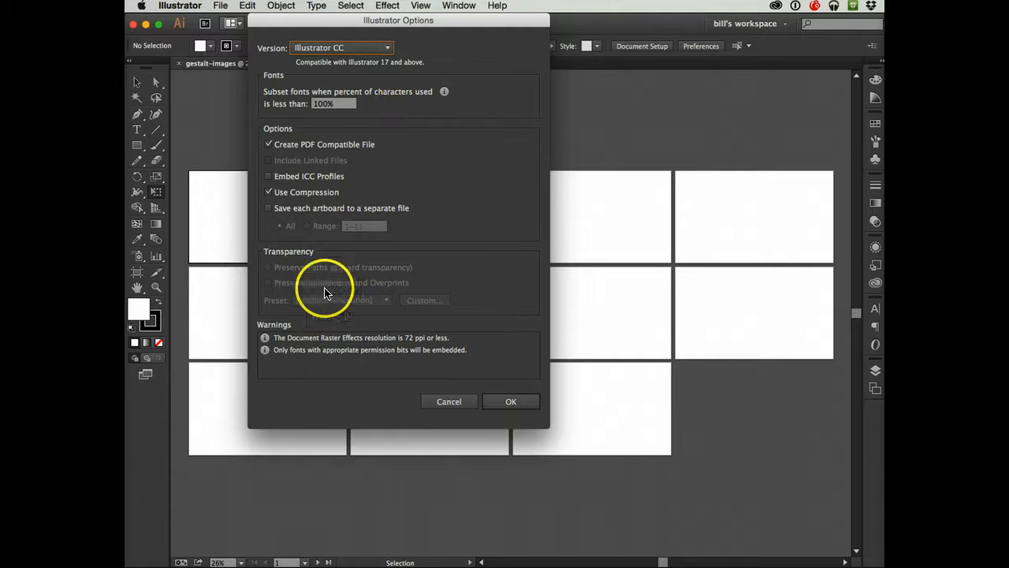
click(506, 402)
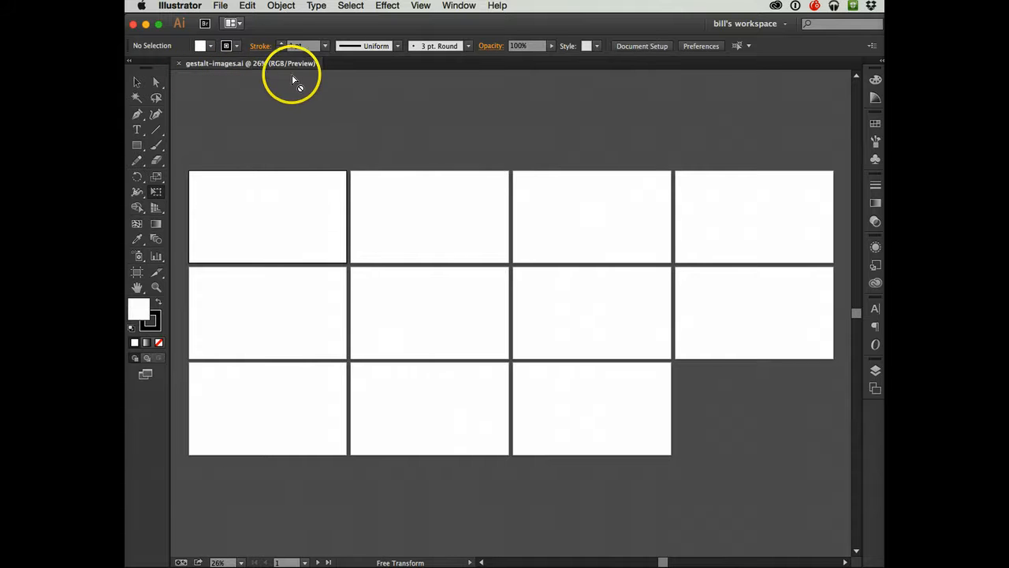
click(290, 198)
click(279, 205)
right_click(280, 205)
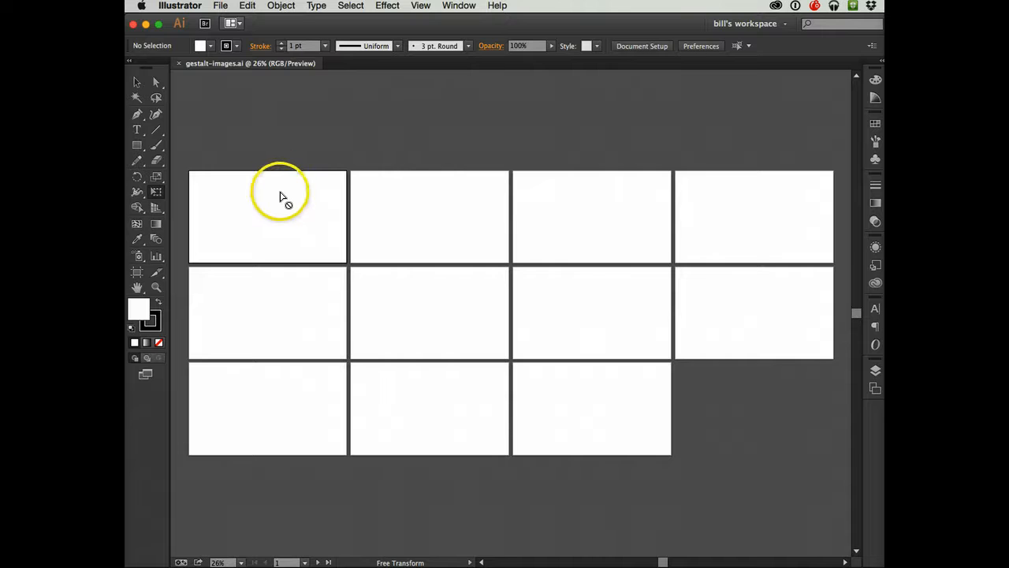
click(280, 194)
key(v)
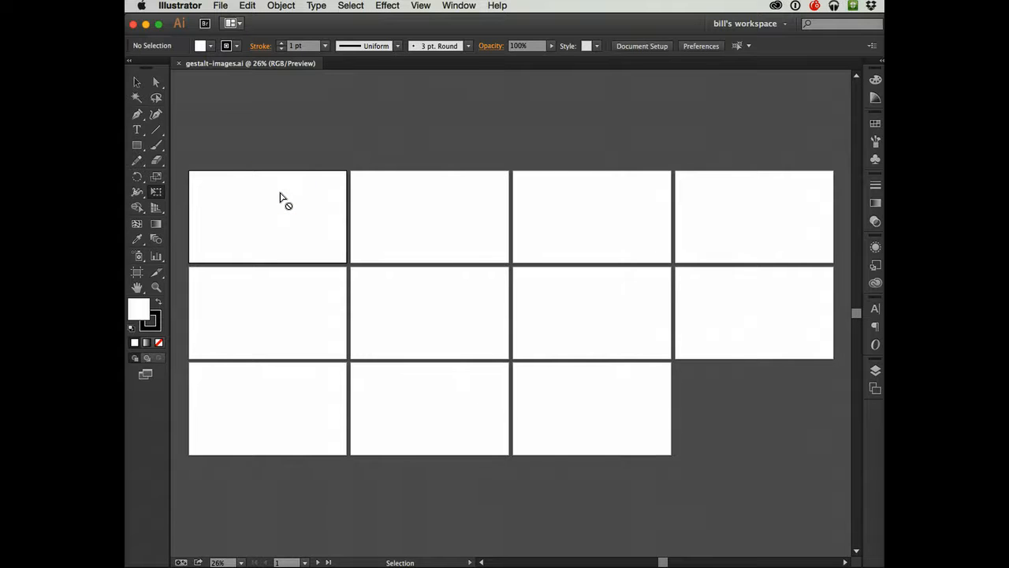
- Fit the first artboard in the window and show the rulers
key(super+0)
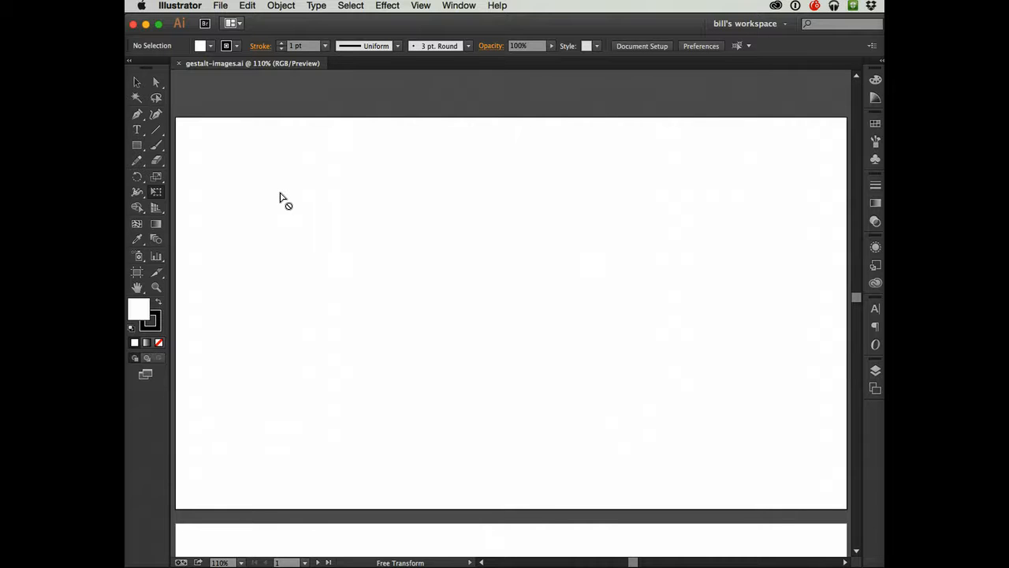
key(super+minus)
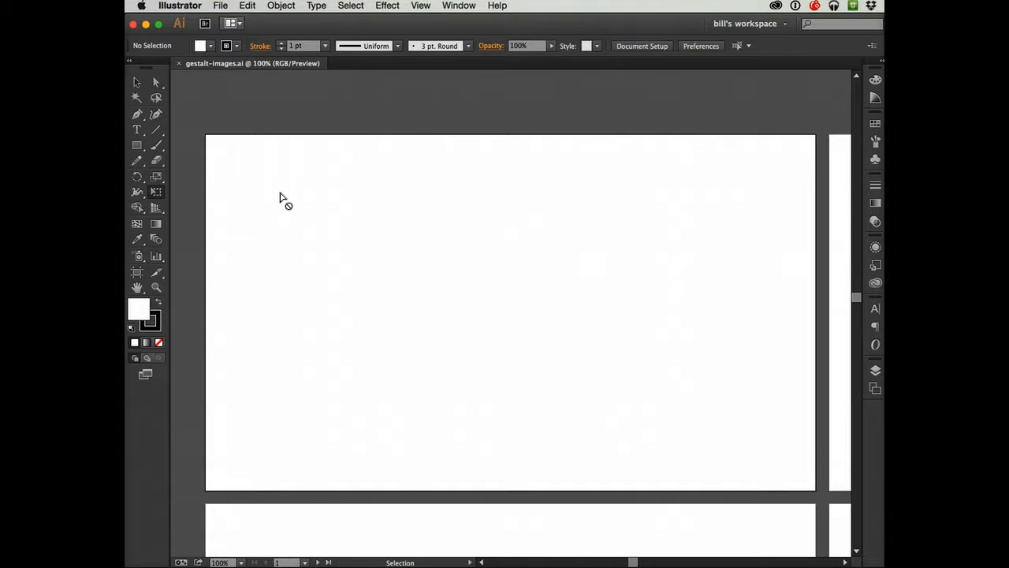
key(super+plus)
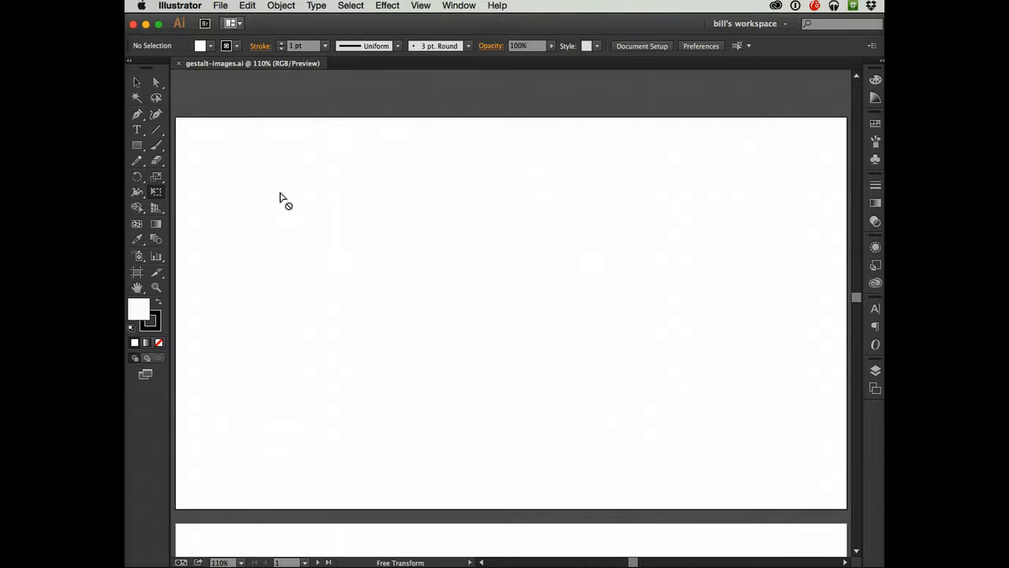
key(v)
key(super+minus)
key(e)
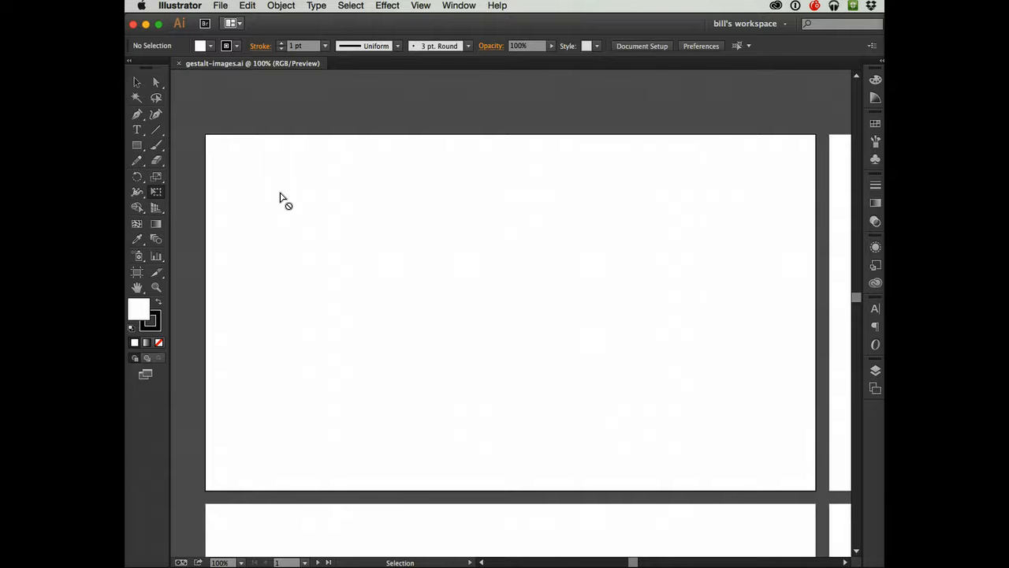
key(super+o)
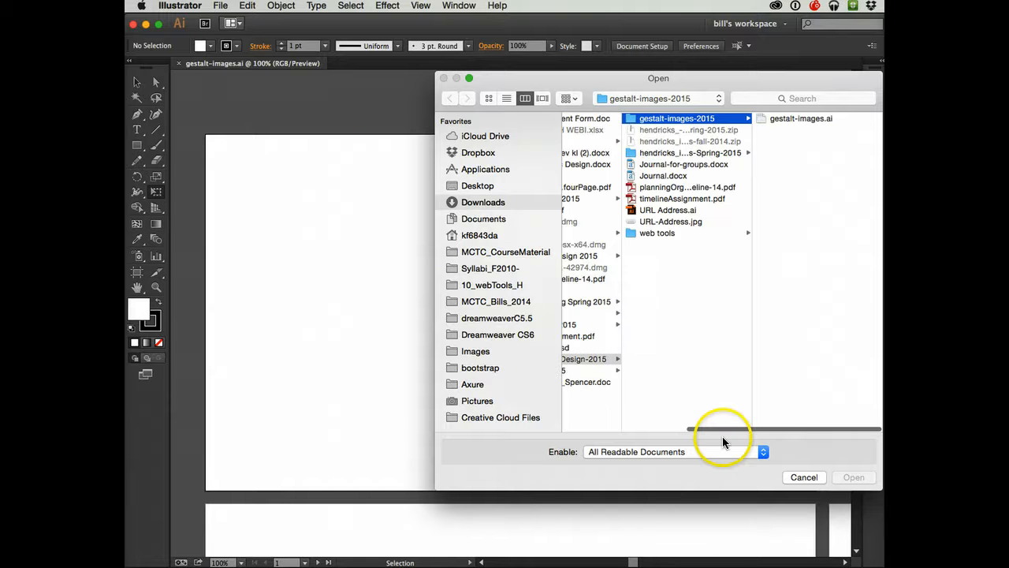
click(804, 477)
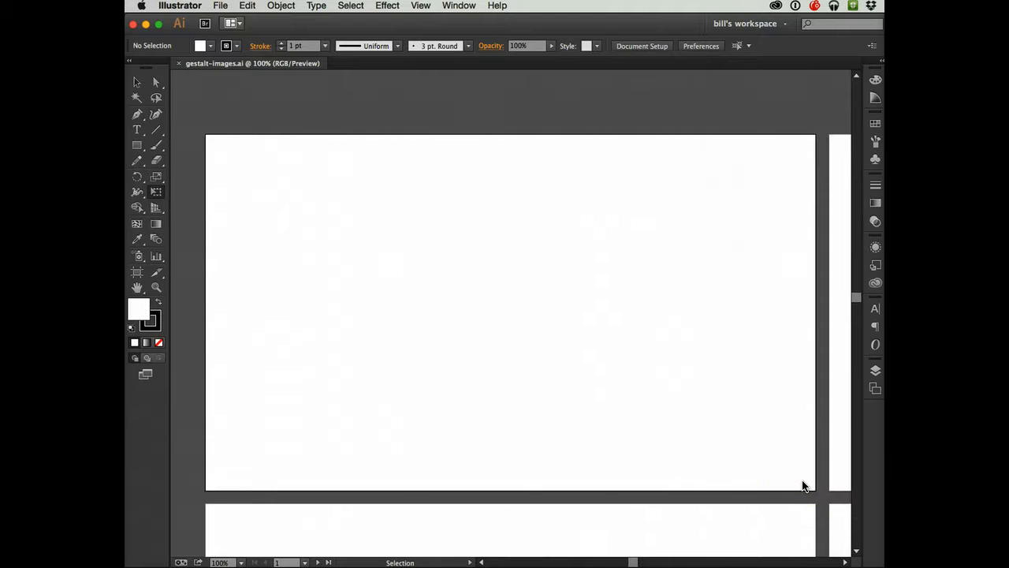
key(super+0)
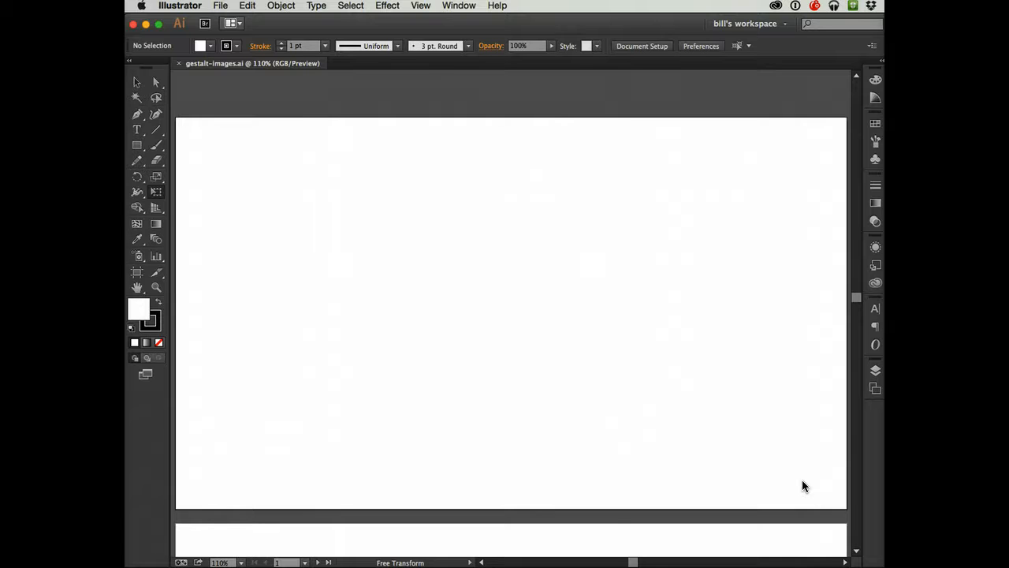
key(super+r)
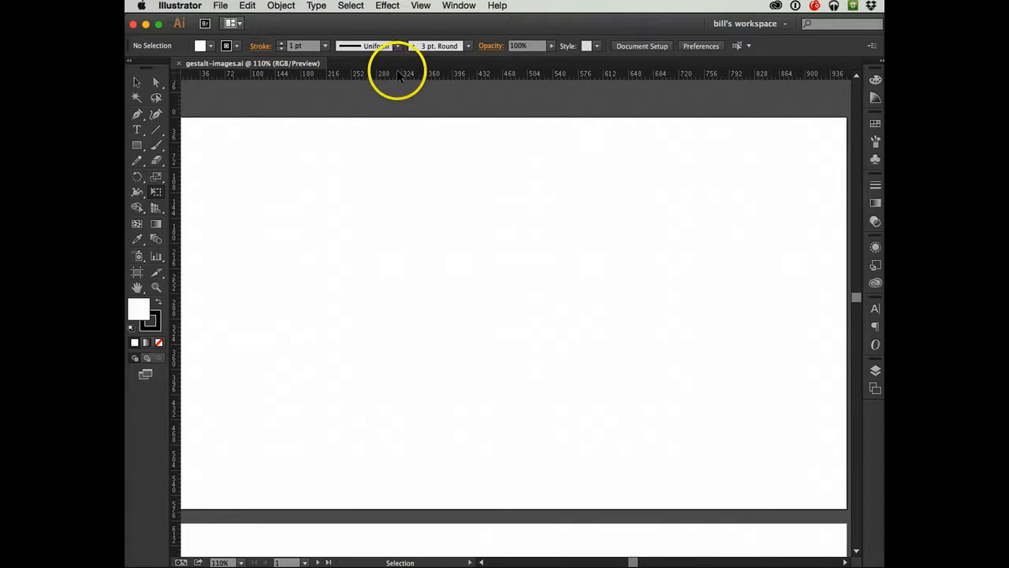
- Place a horizontal guide near the first artboard's upper edge, a vertical guide near its left edge, and a second horizontal guide further down
drag(395, 72, 386, 156)
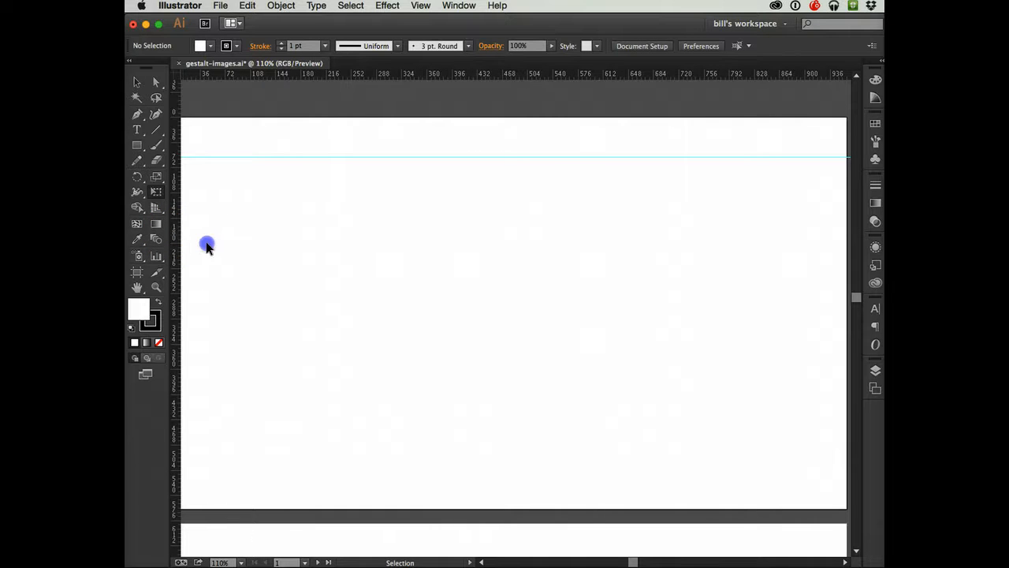
drag(248, 251, 247, 247)
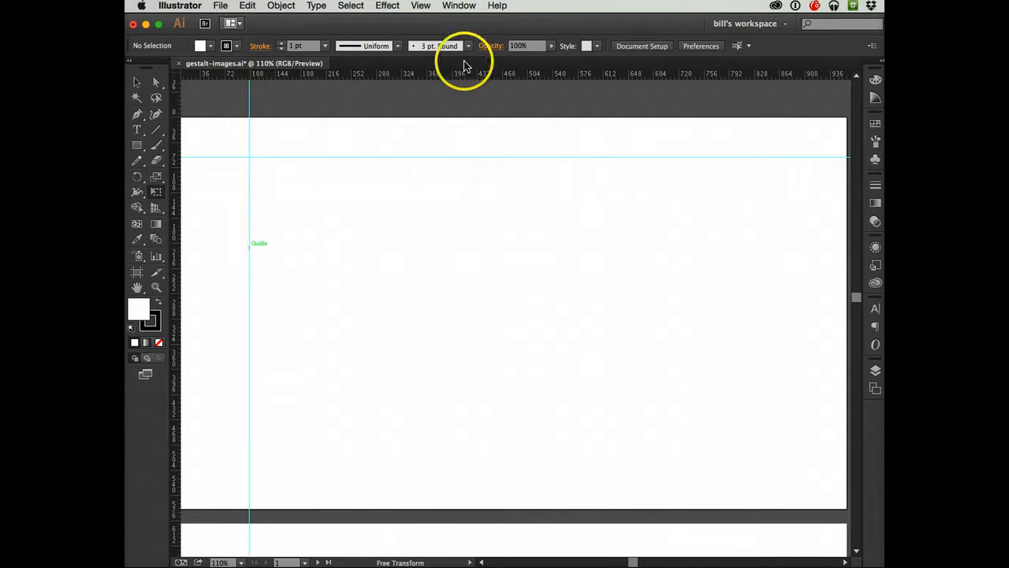
drag(462, 64, 448, 260)
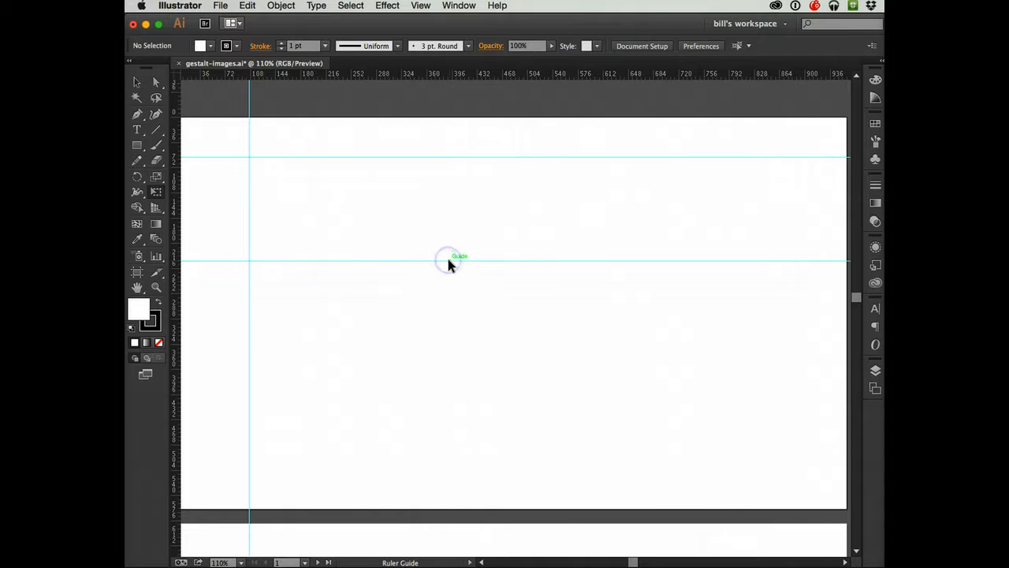
- Clear all guides from the document
click(430, 10)
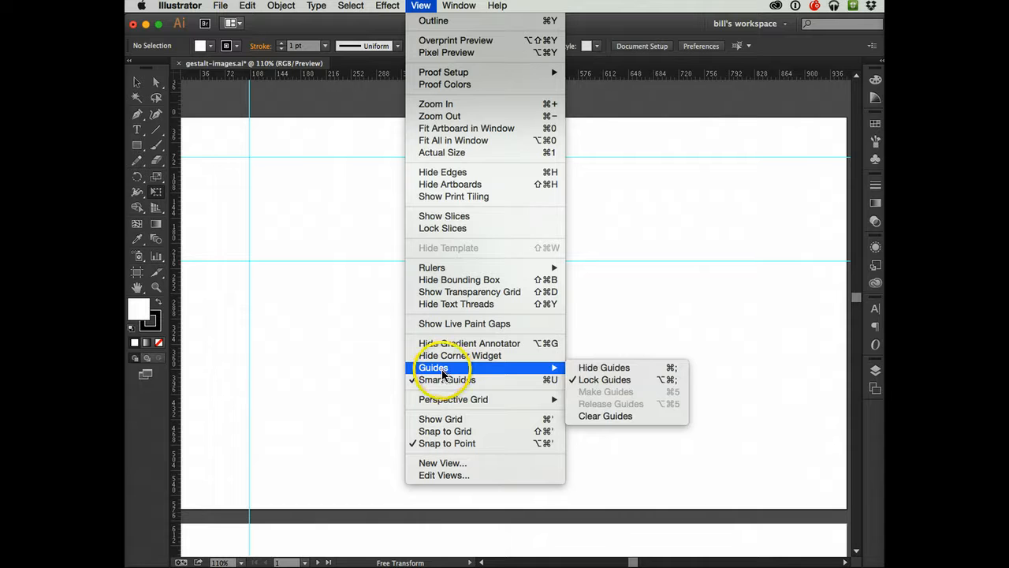
mouse_move(555, 367)
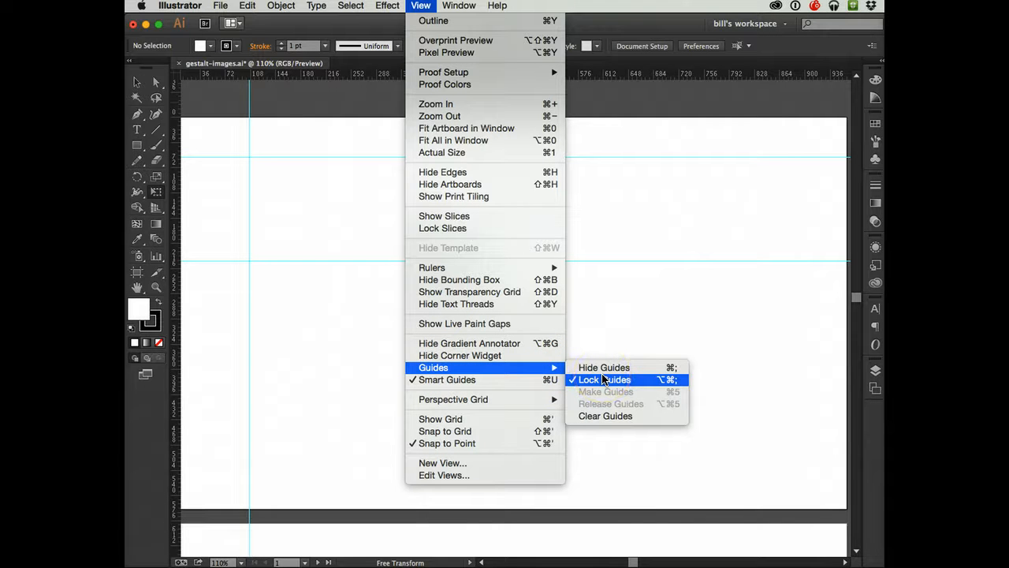
click(604, 415)
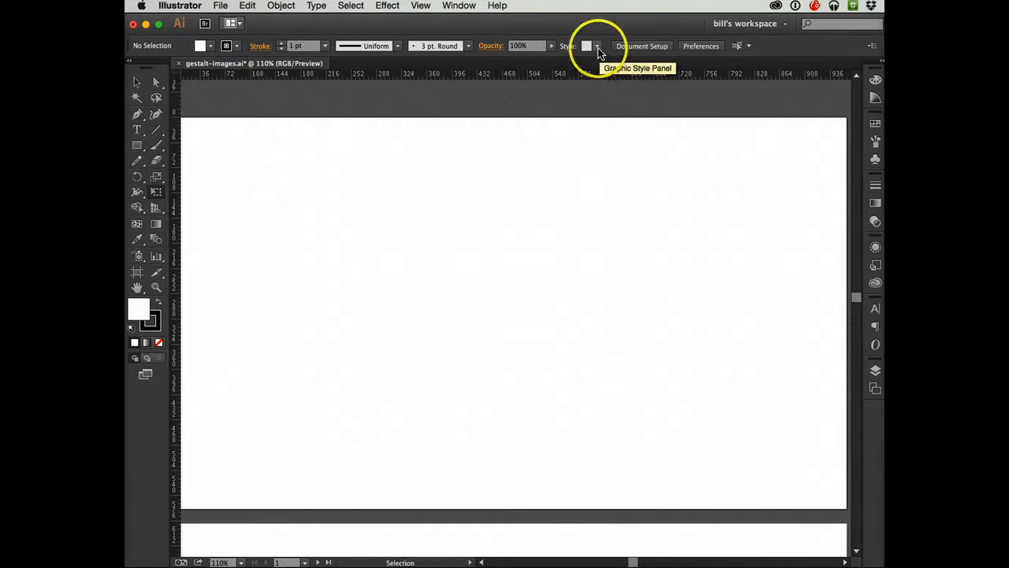
- Draw three separate rectangles of equal height but different widths in a row across the upper part of the first artboard
click(137, 145)
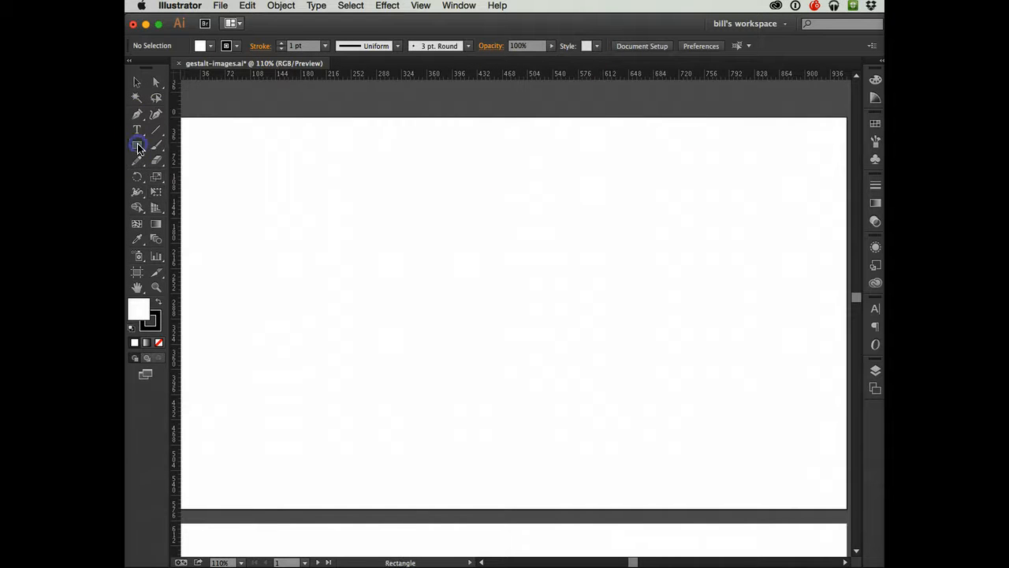
drag(207, 170, 292, 238)
mouse_move(137, 145)
mouse_down()
mouse_move(278, 214)
mouse_move(214, 164)
mouse_move(219, 144)
mouse_up()
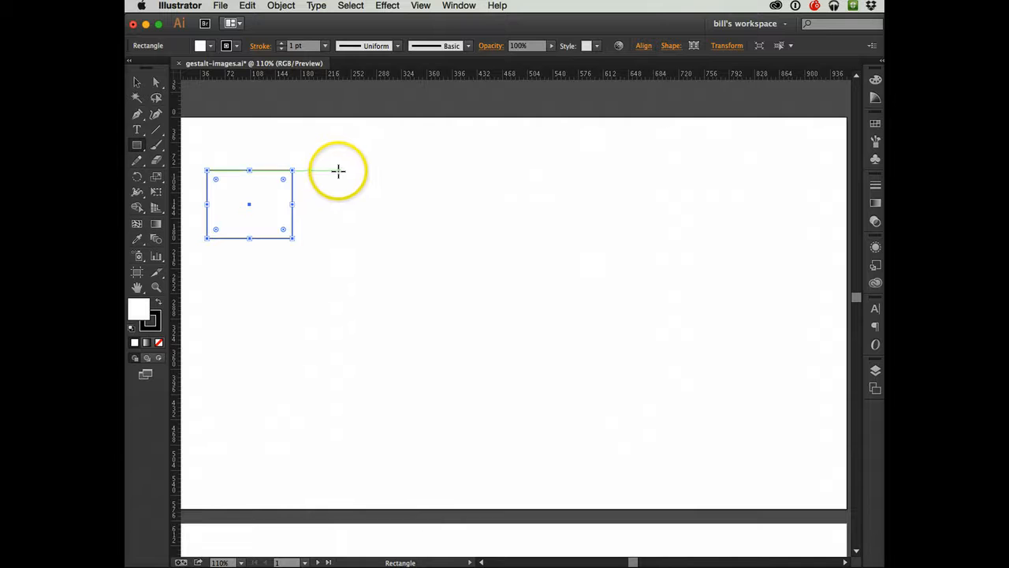
drag(339, 170, 414, 238)
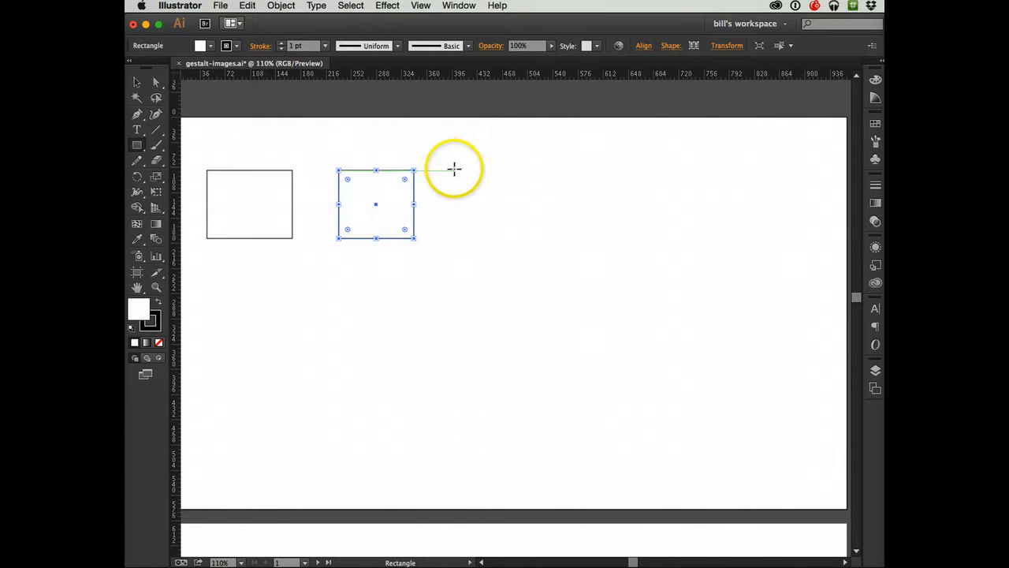
drag(454, 171, 558, 238)
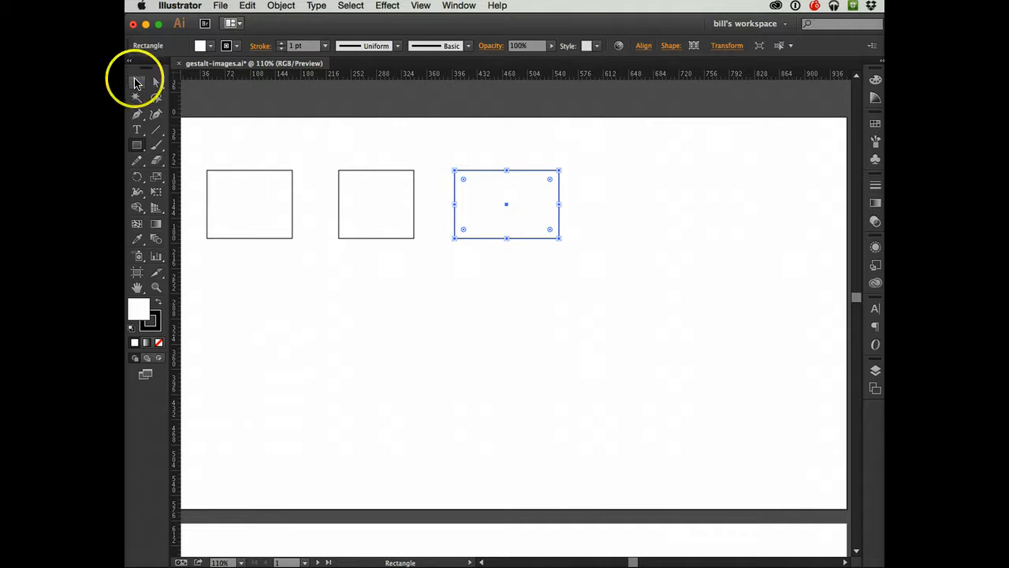
- Move the three rectangles to staggered heights on the first artboard, placing the widest between the other two
click(137, 82)
drag(484, 220, 380, 345)
drag(371, 203, 452, 236)
drag(256, 206, 258, 288)
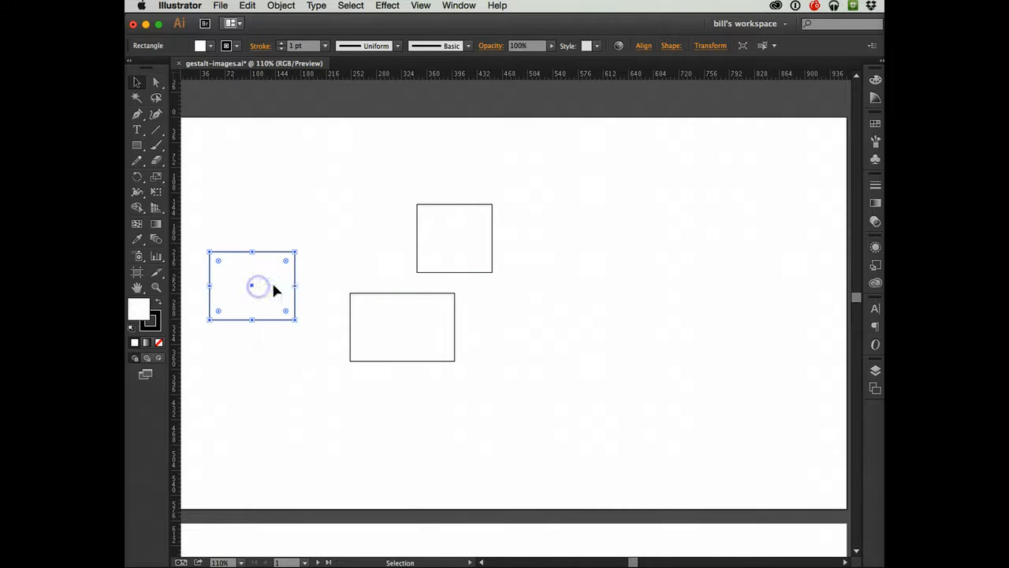
drag(423, 260, 525, 335)
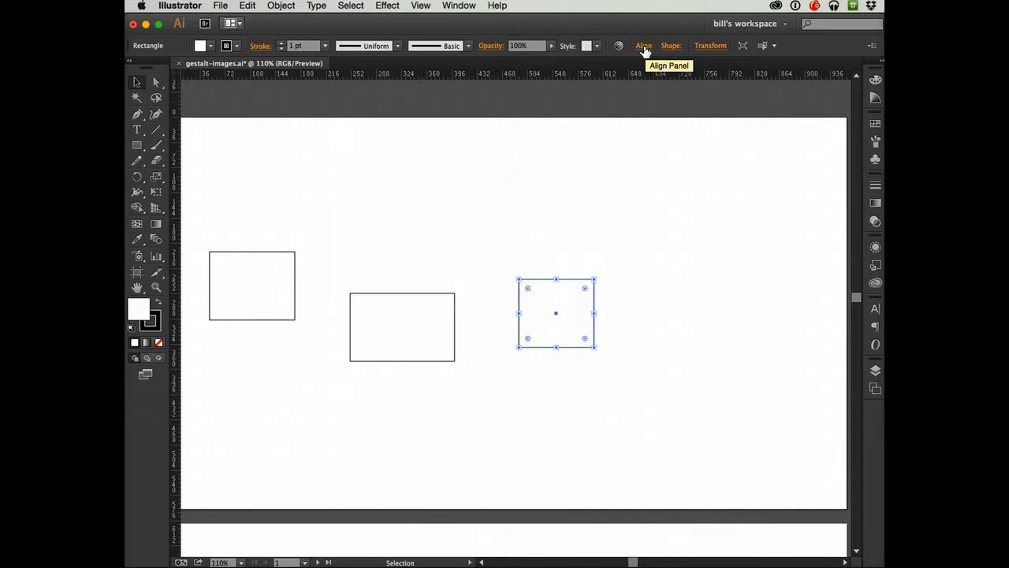
click(644, 46)
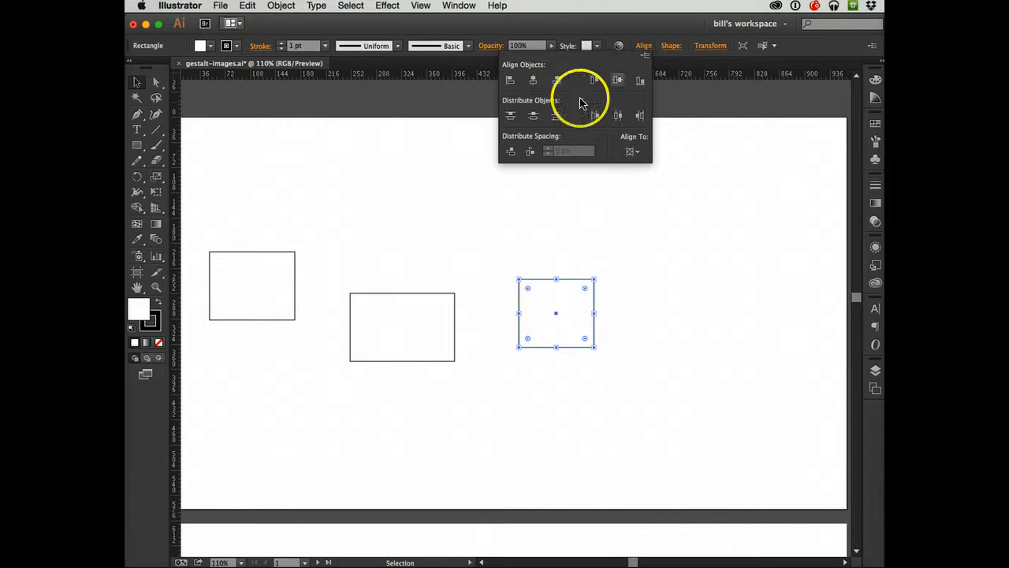
click(533, 81)
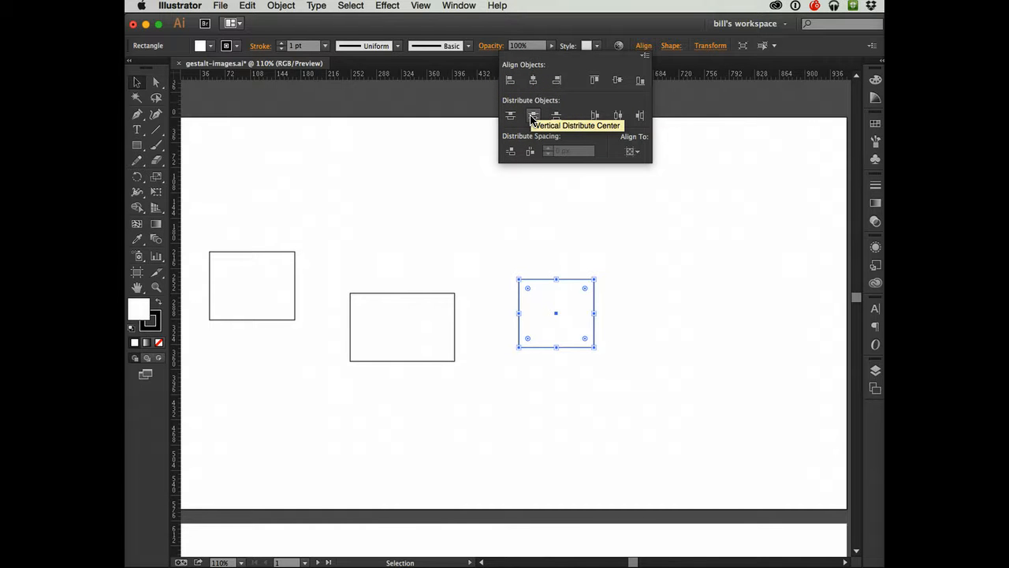
click(533, 115)
click(616, 81)
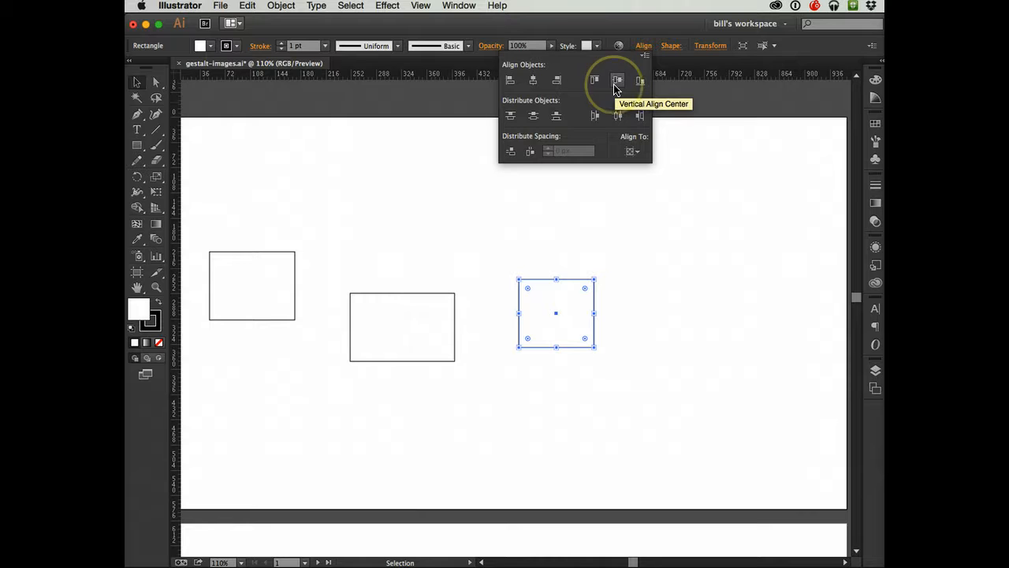
click(615, 82)
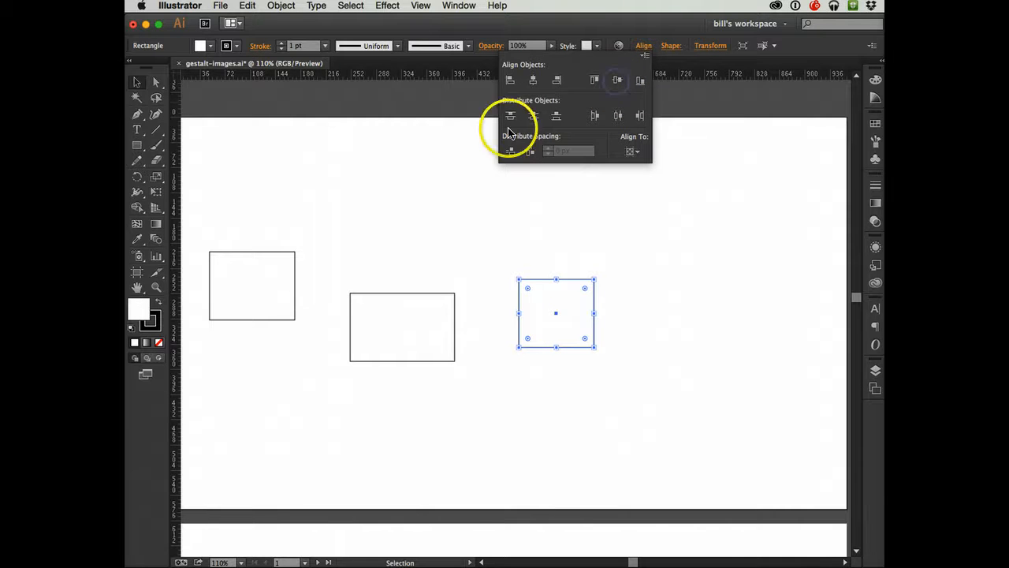
click(462, 221)
- Select all three rectangles and align them by their vertical centers
key(super+a)
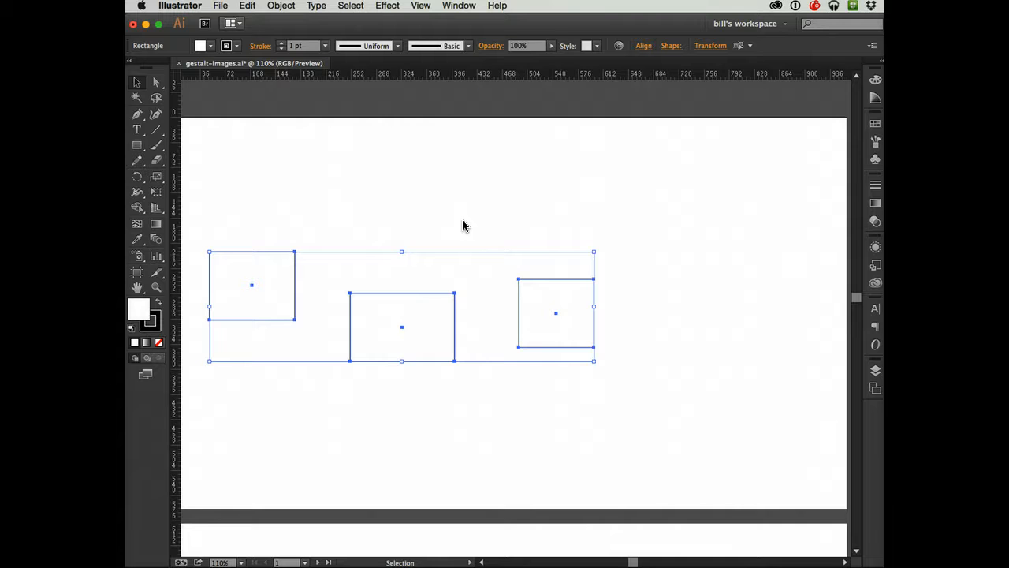
click(644, 46)
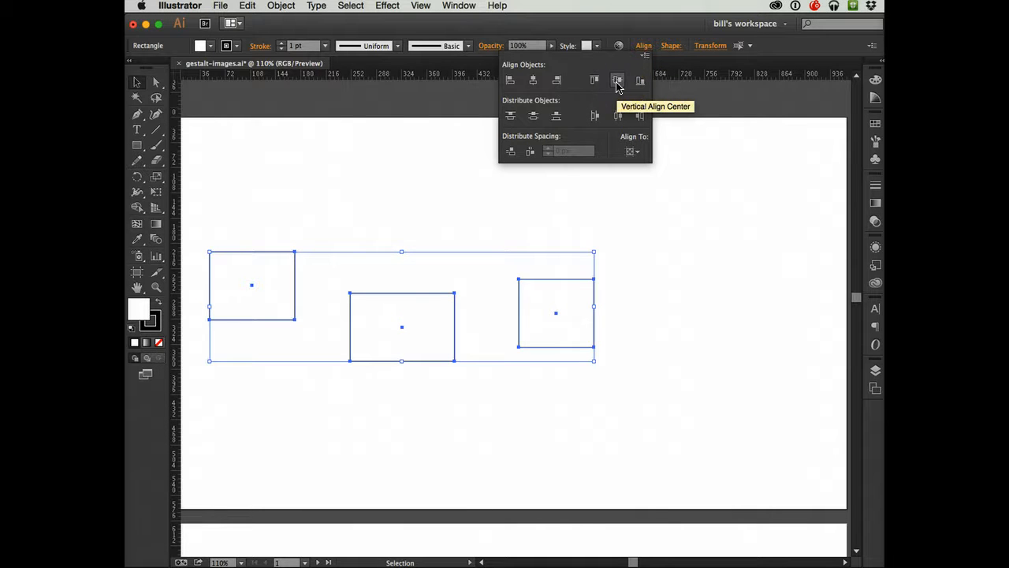
click(618, 81)
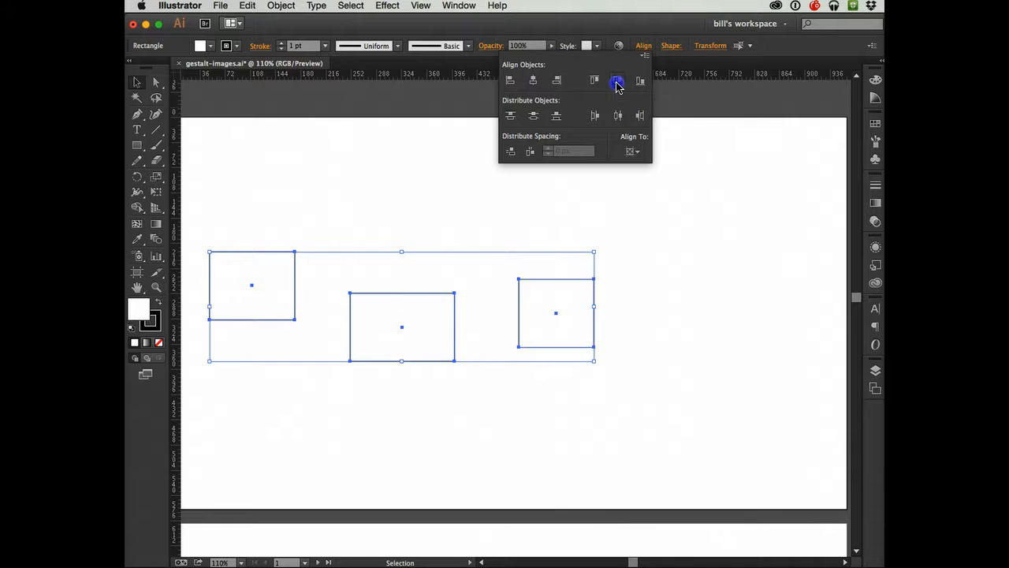
click(429, 329)
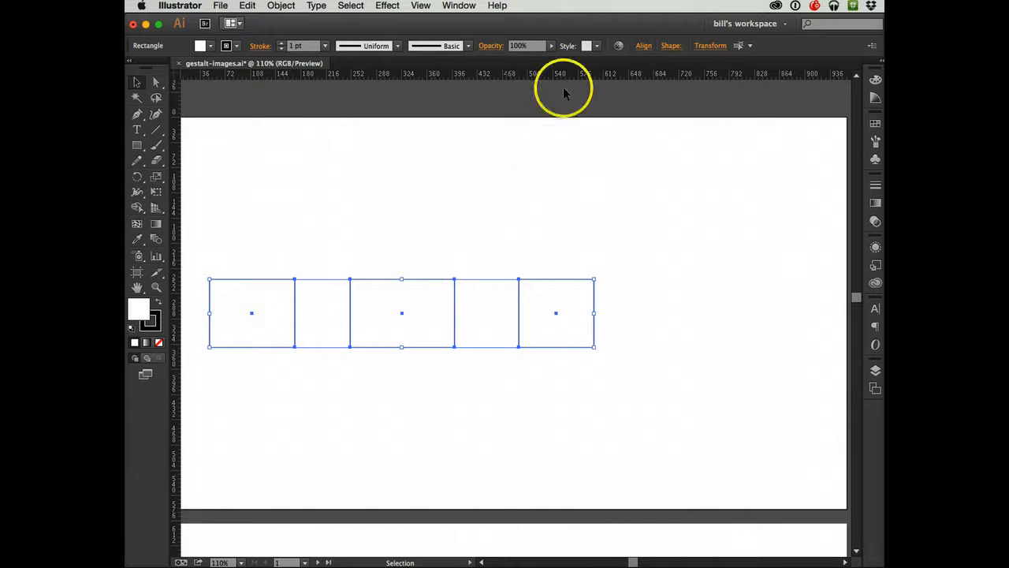
- Distribute the three rectangles by their horizontal centers across the artboard's width
click(643, 46)
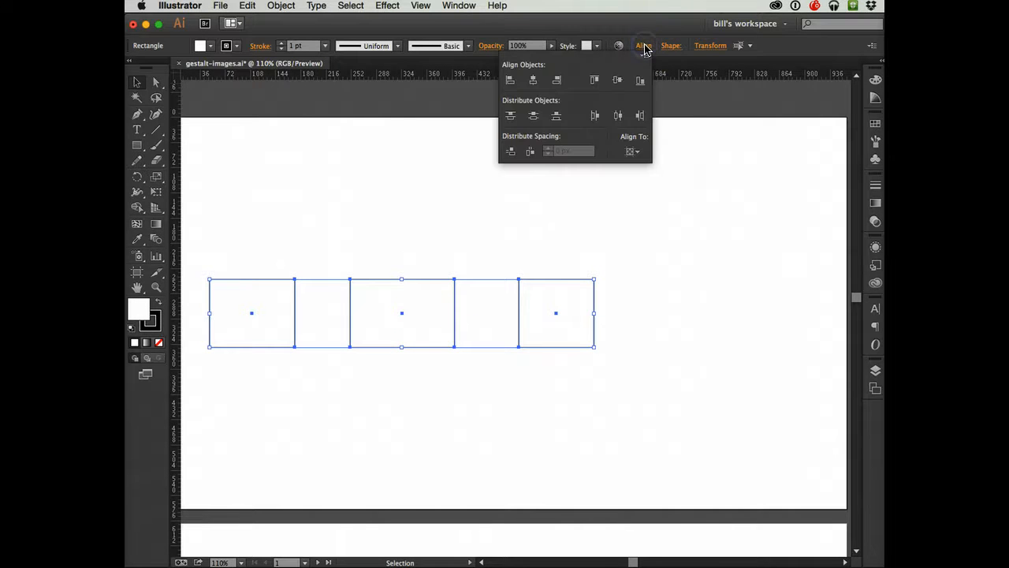
click(617, 116)
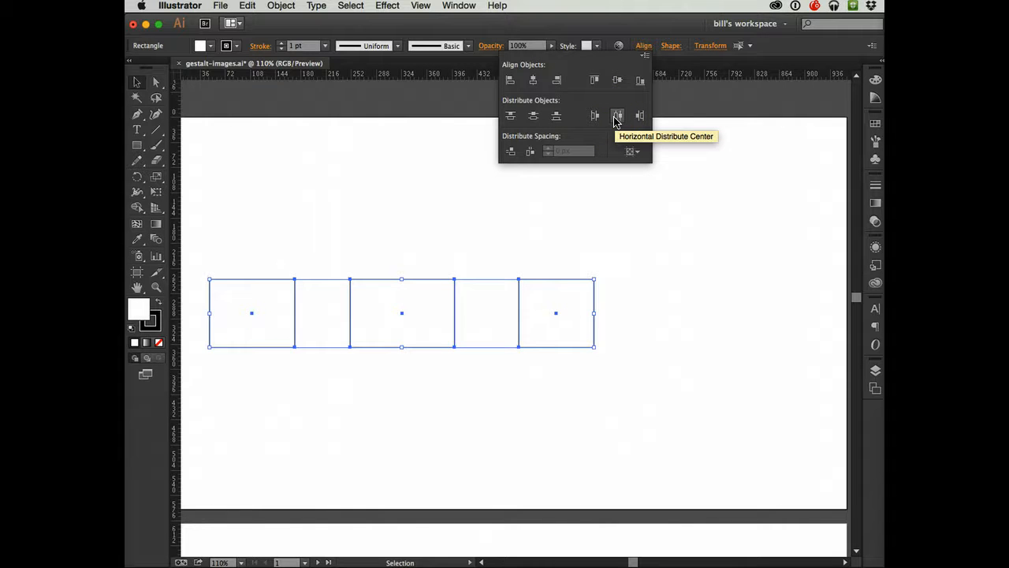
click(618, 116)
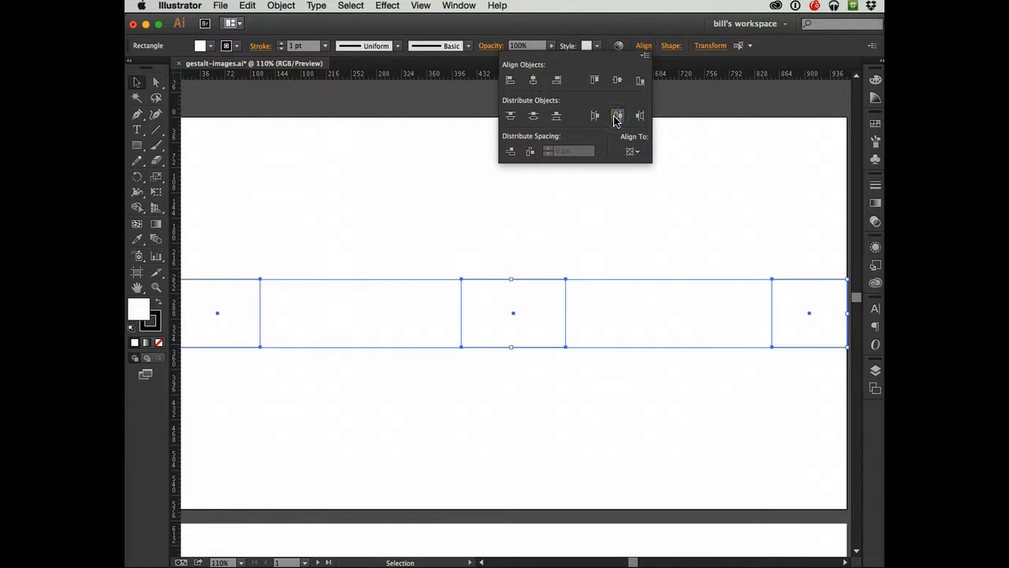
- Switch the alignment reference from the artboard to the selection
click(636, 153)
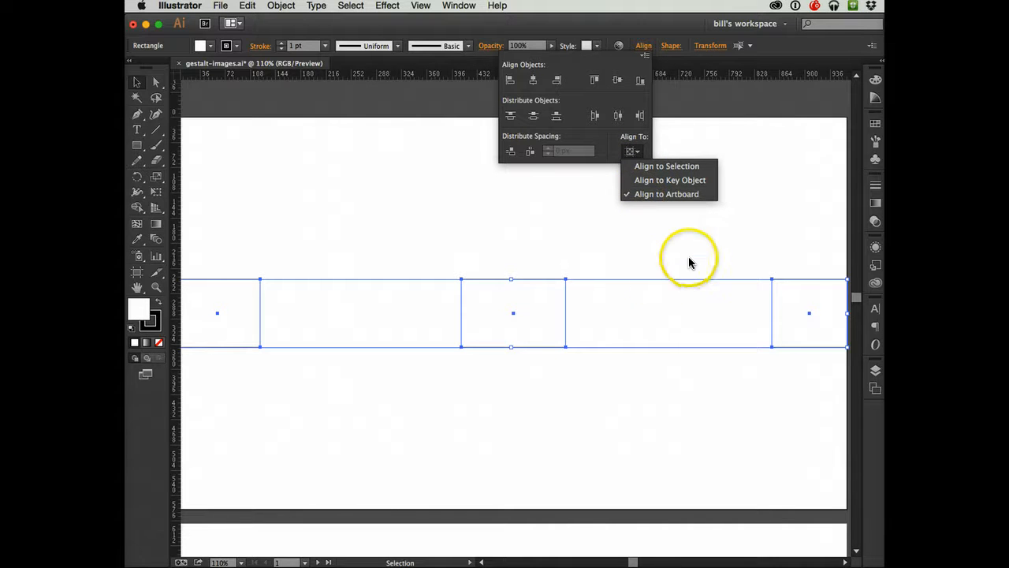
click(625, 197)
click(630, 151)
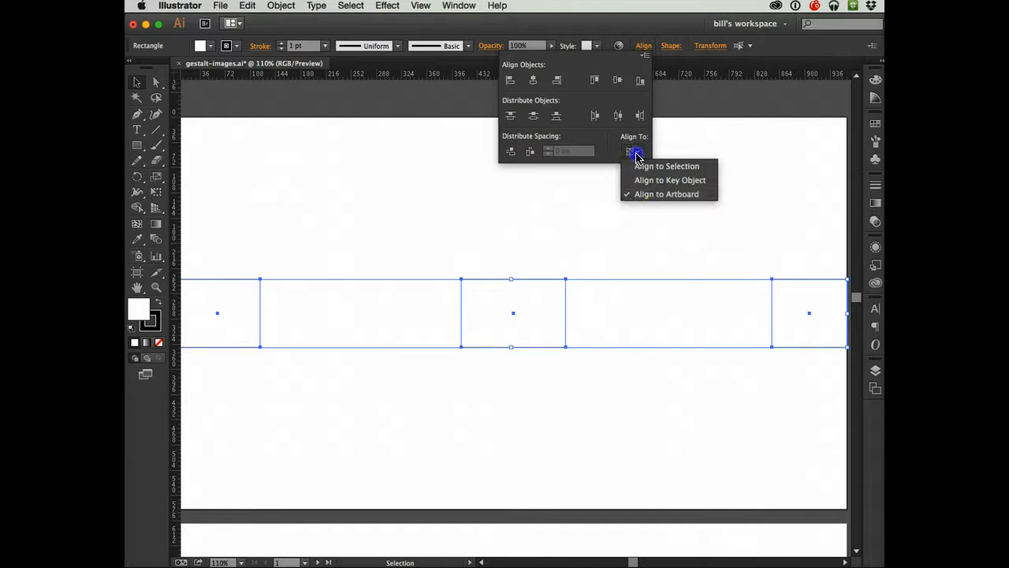
click(628, 166)
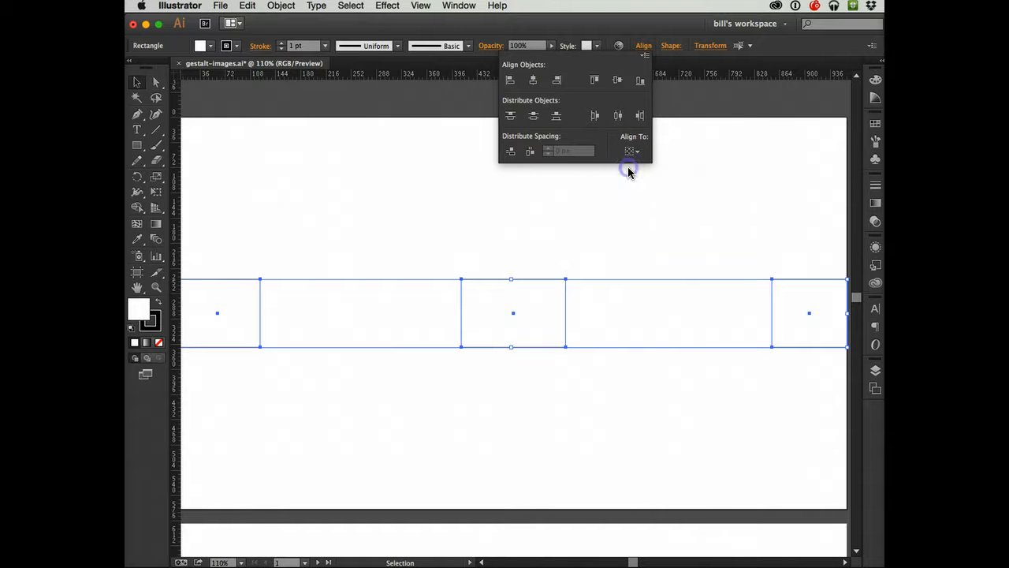
click(635, 155)
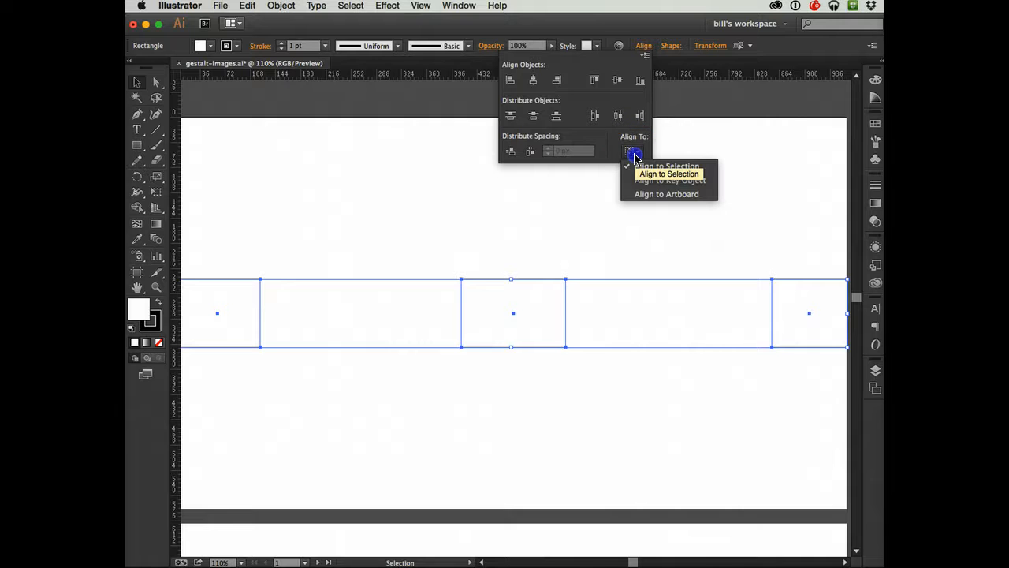
click(455, 248)
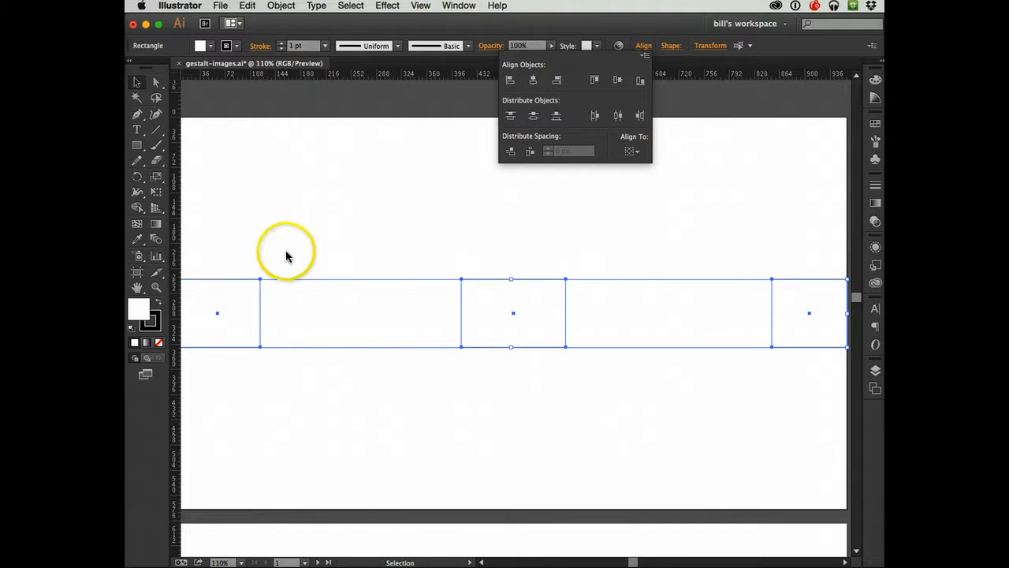
click(291, 243)
click(295, 226)
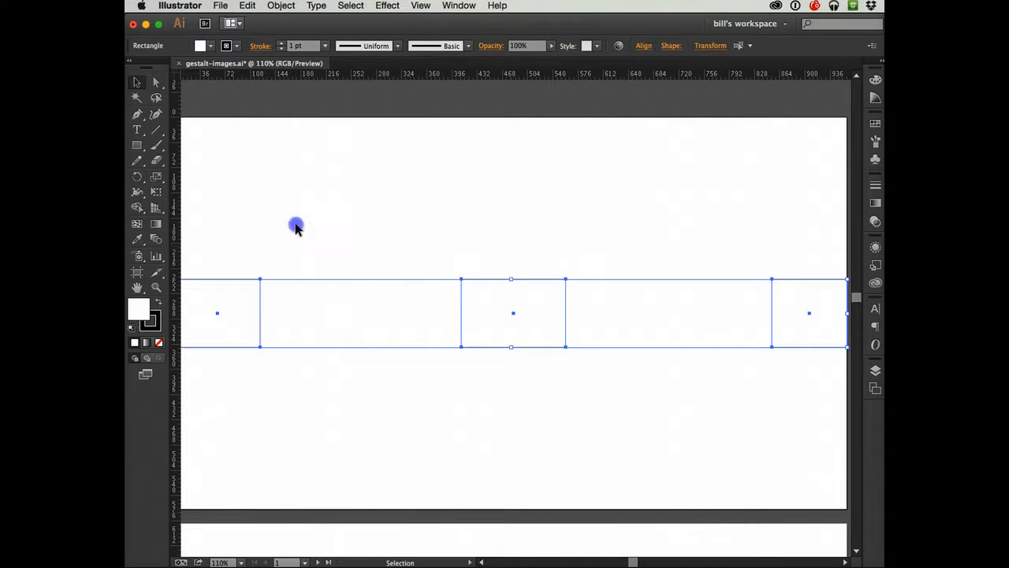
- Move the two outer rectangles inward and upward so all three sit at different heights around the widest one
click(222, 322)
drag(221, 322, 351, 211)
drag(811, 301, 662, 251)
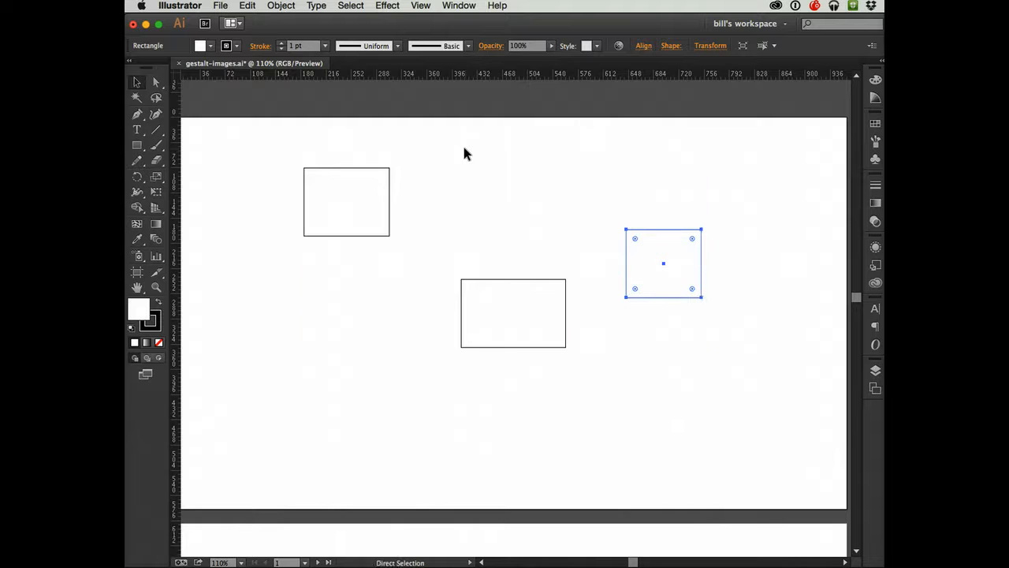
- Select all three rectangles and align them by their top edges and vertical centers
key(super+a)
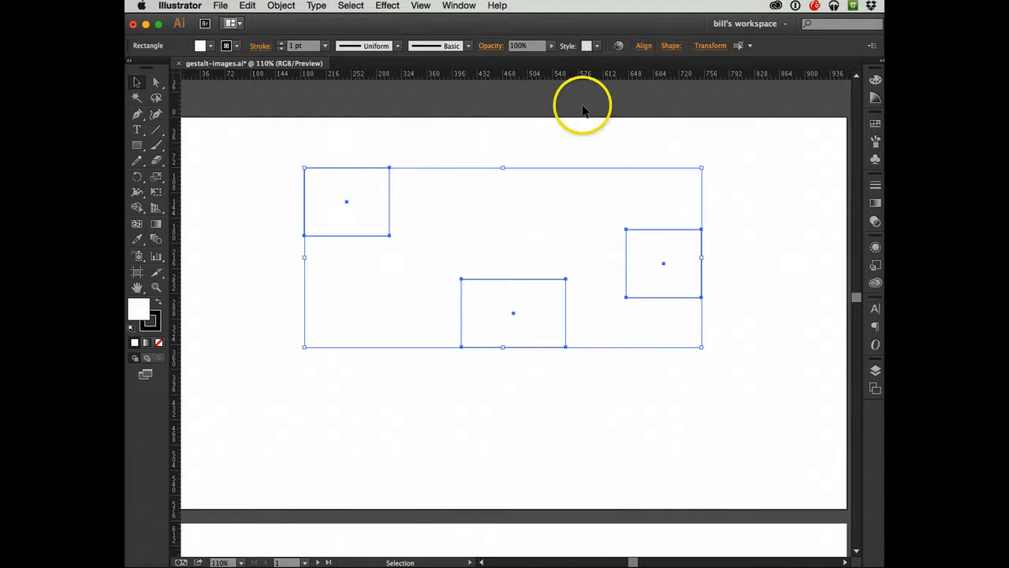
click(643, 46)
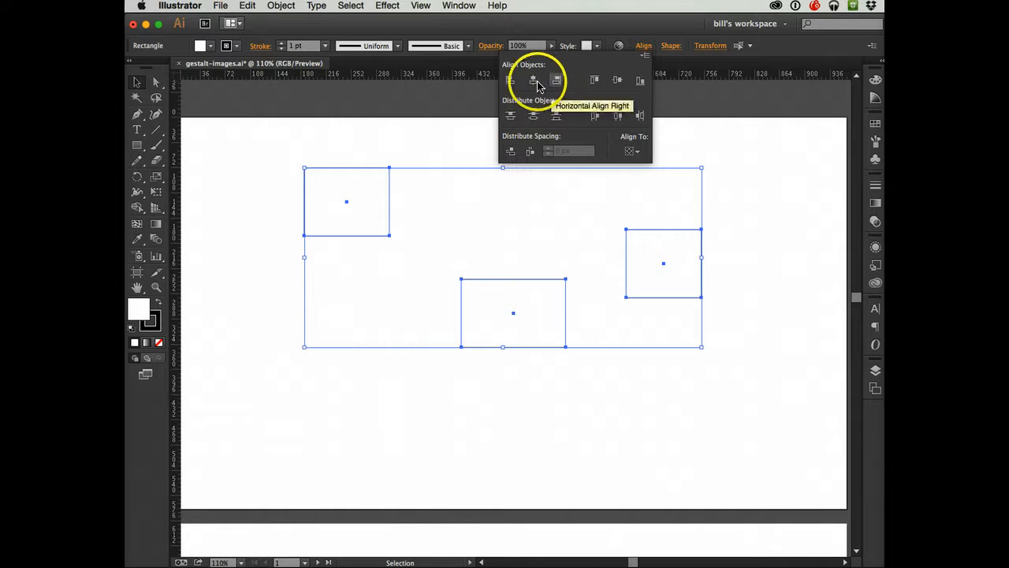
click(595, 81)
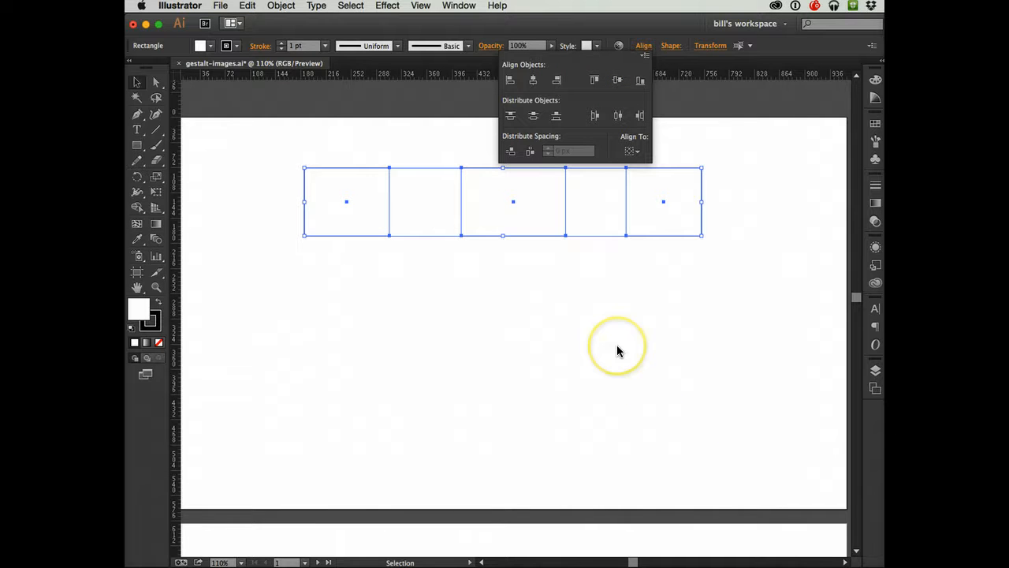
click(617, 82)
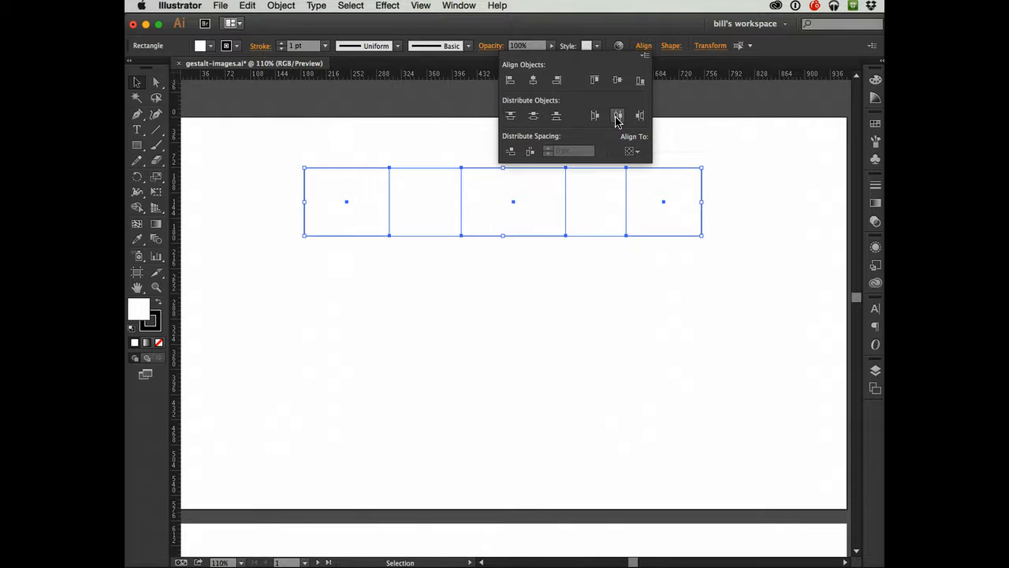
- Distribute the three rectangles by their horizontal centers relative to the selection, and deselect them
click(618, 119)
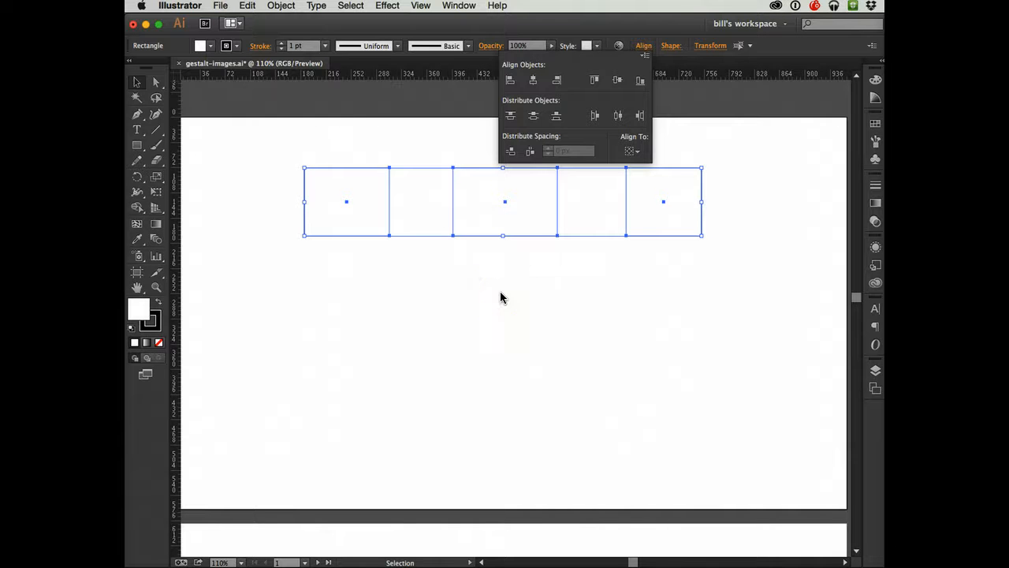
click(633, 151)
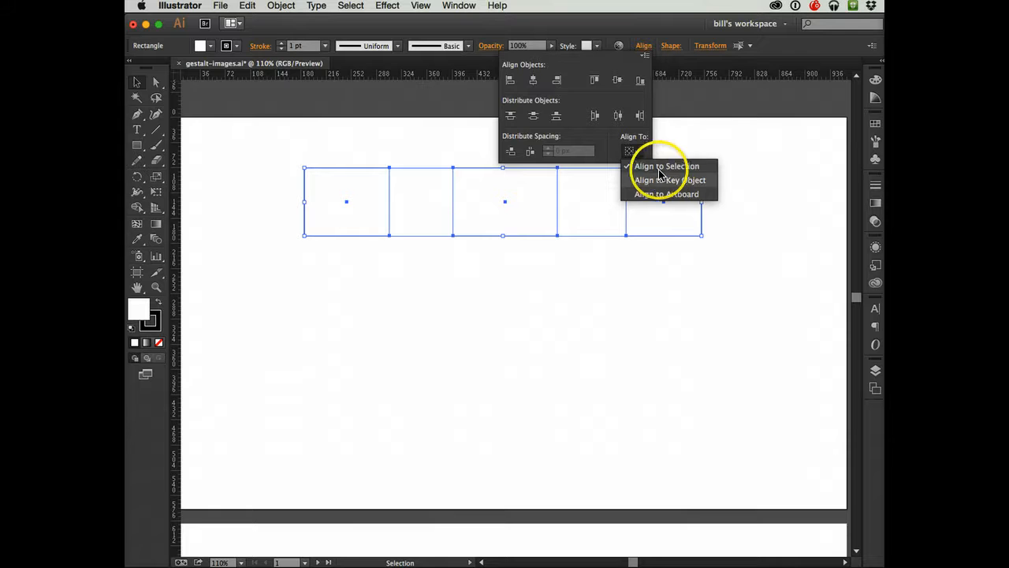
click(698, 275)
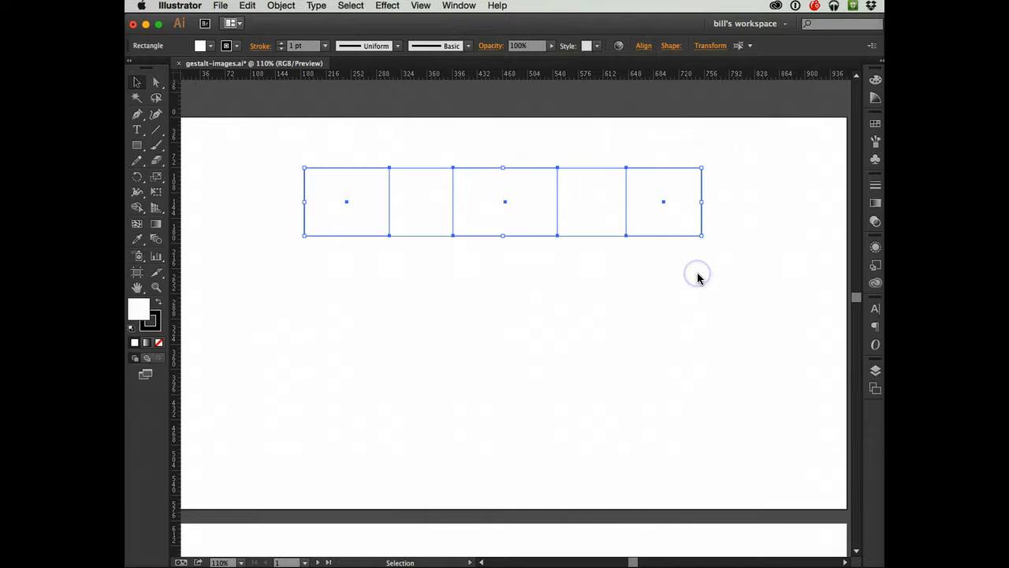
click(183, 171)
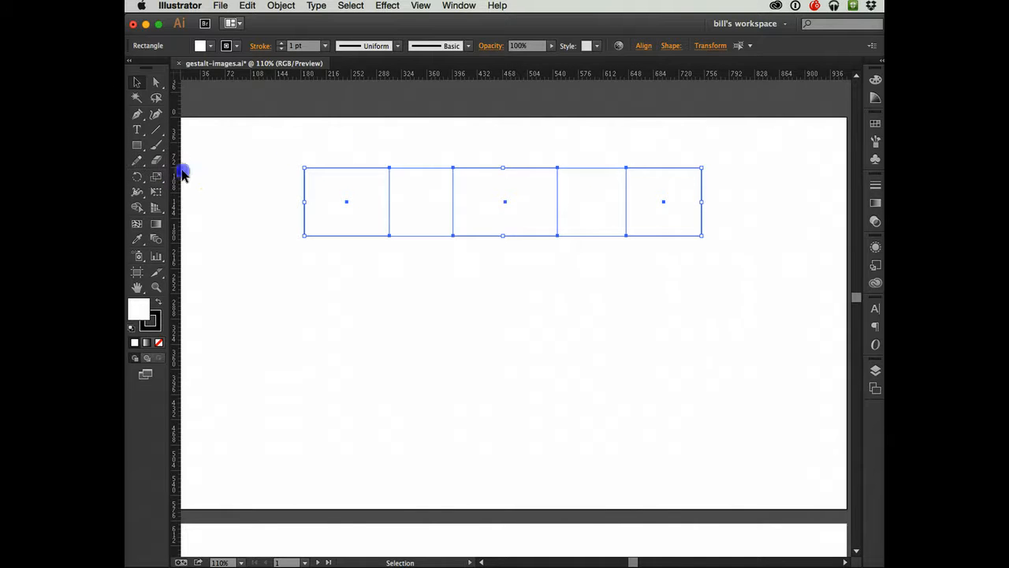
- Duplicate the row's first rectangle straight down by about 131 px, keeping it aligned with the original
click(349, 187)
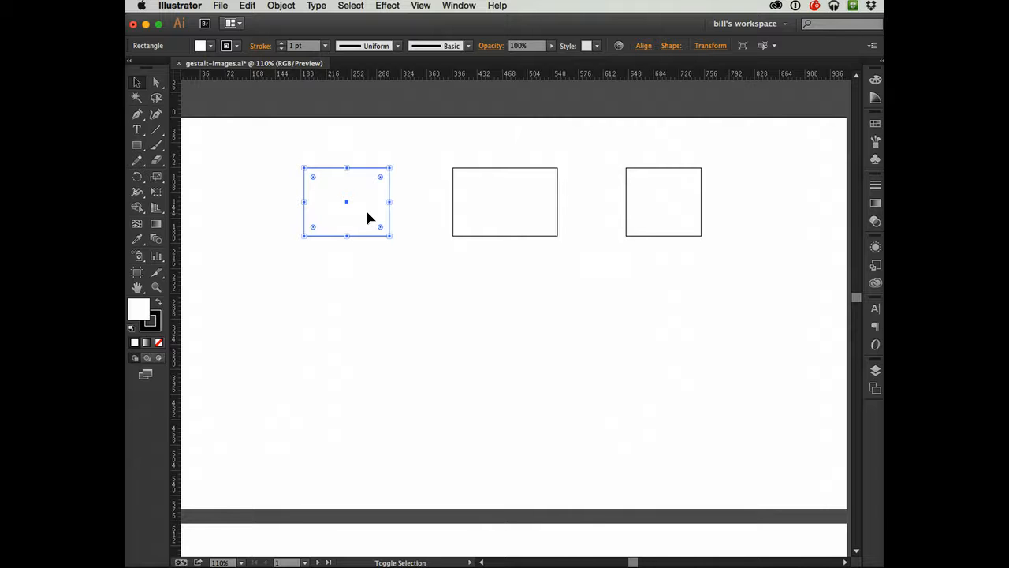
drag(368, 213, 376, 309)
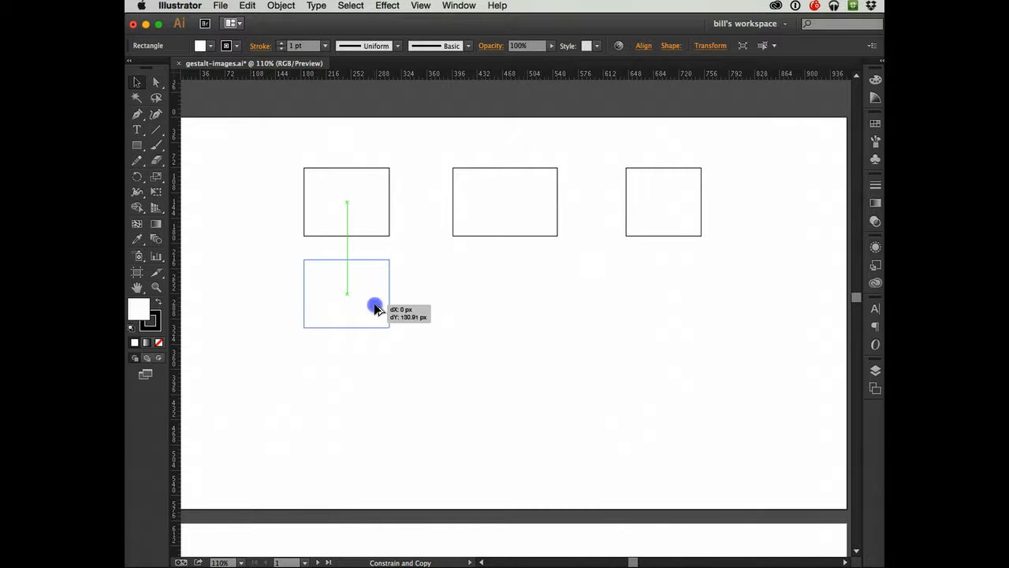
drag(376, 309, 376, 309)
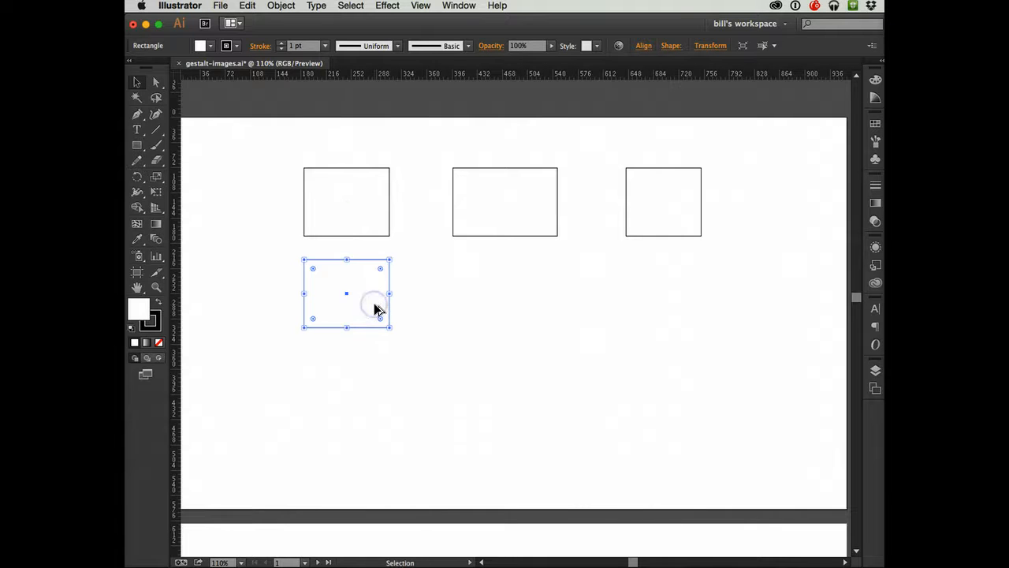
click(460, 307)
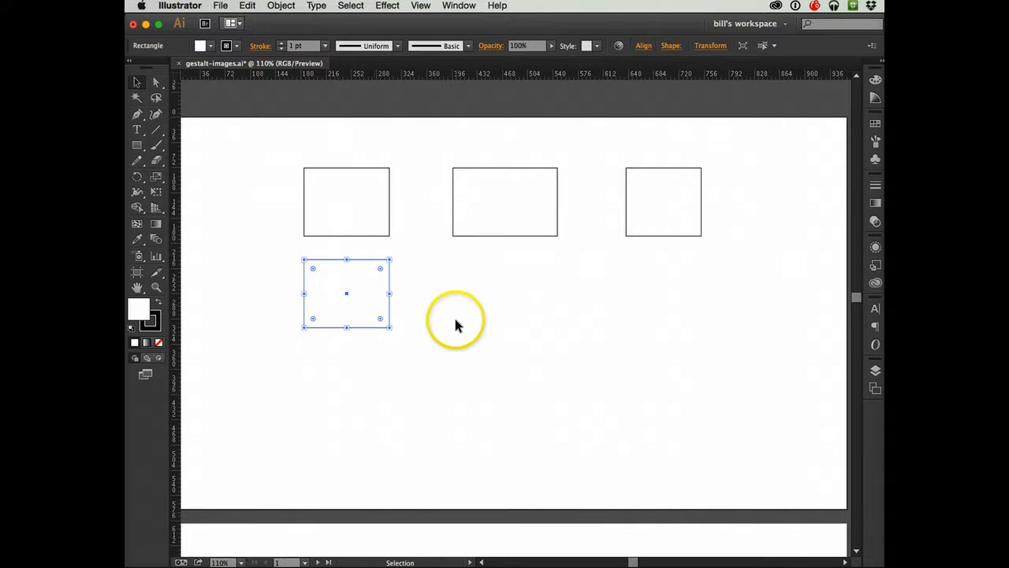
- Duplicate the second row's rectangle horizontally by about 226 px, centred beneath the wide middle rectangle of the first row
click(381, 314)
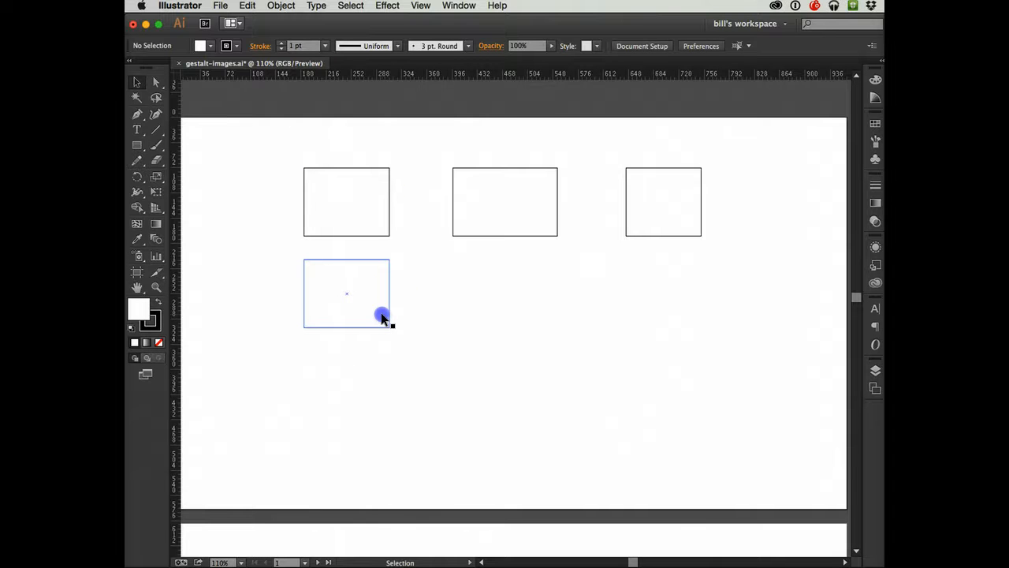
click(381, 314)
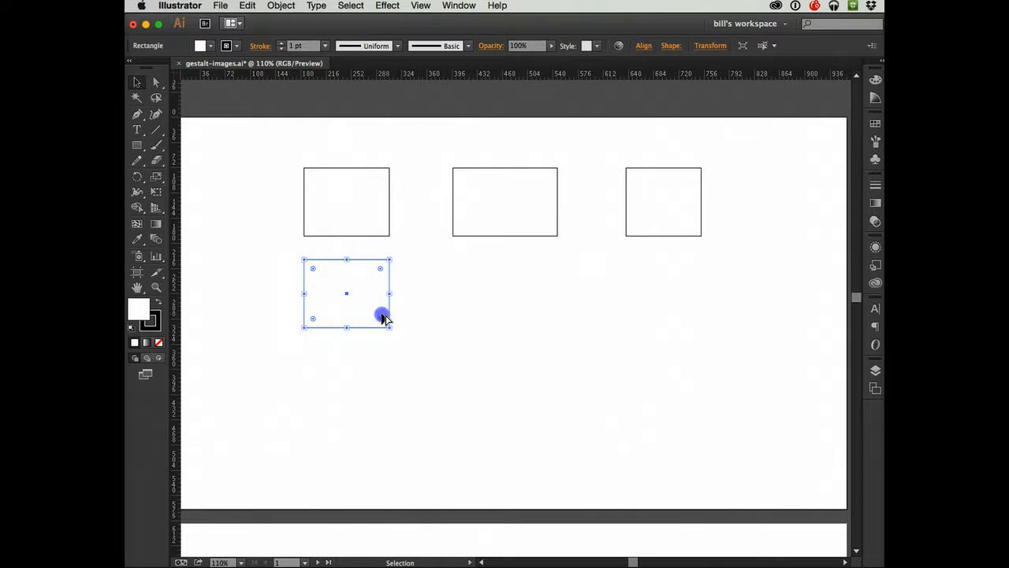
drag(382, 317, 415, 311)
drag(369, 304, 519, 297)
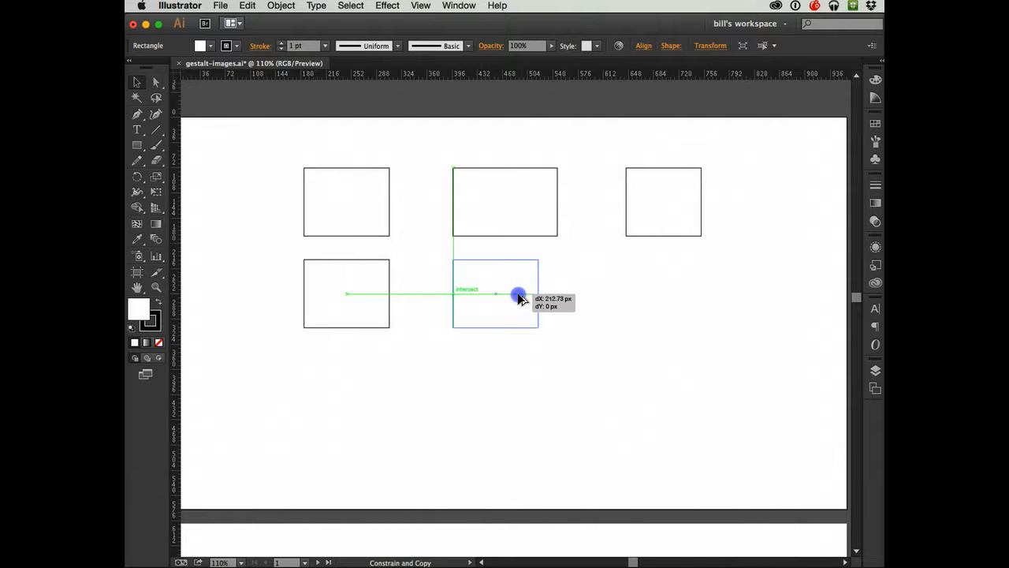
drag(520, 298, 533, 301)
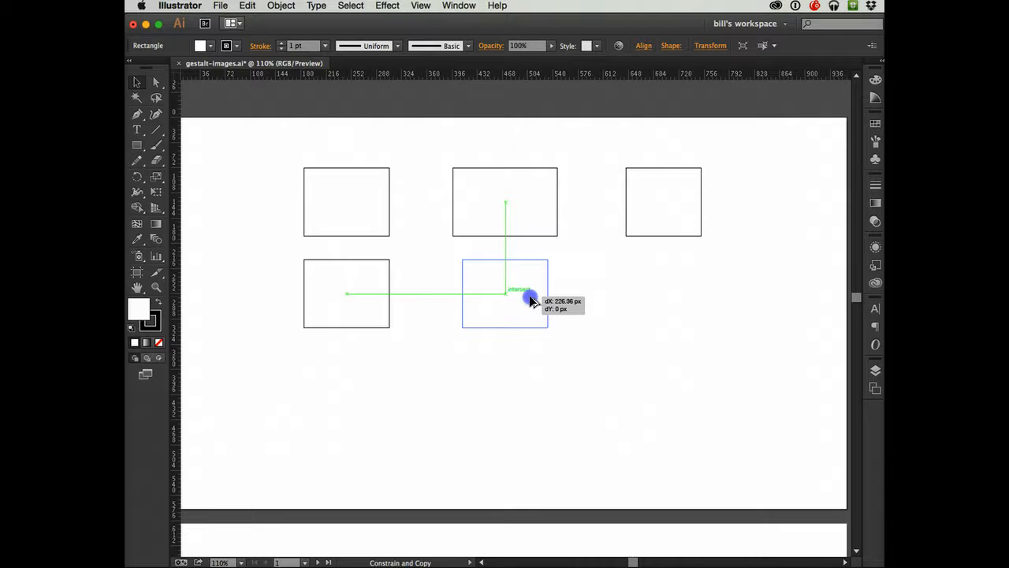
drag(533, 301, 533, 301)
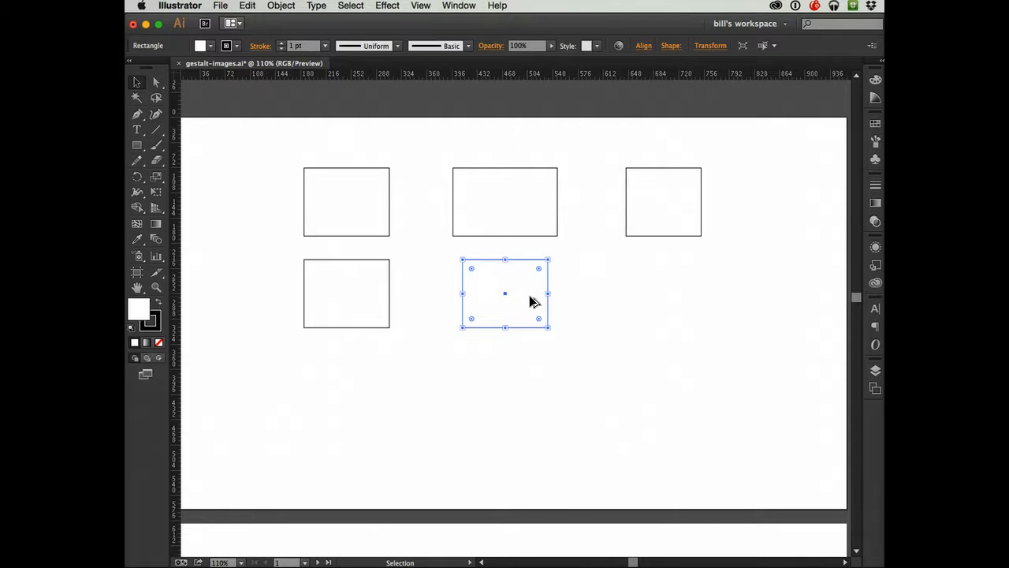
- Duplicate the new middle rectangle horizontally by another 226 px or so, centred beneath the first row's third rectangle
click(530, 298)
drag(530, 300, 691, 298)
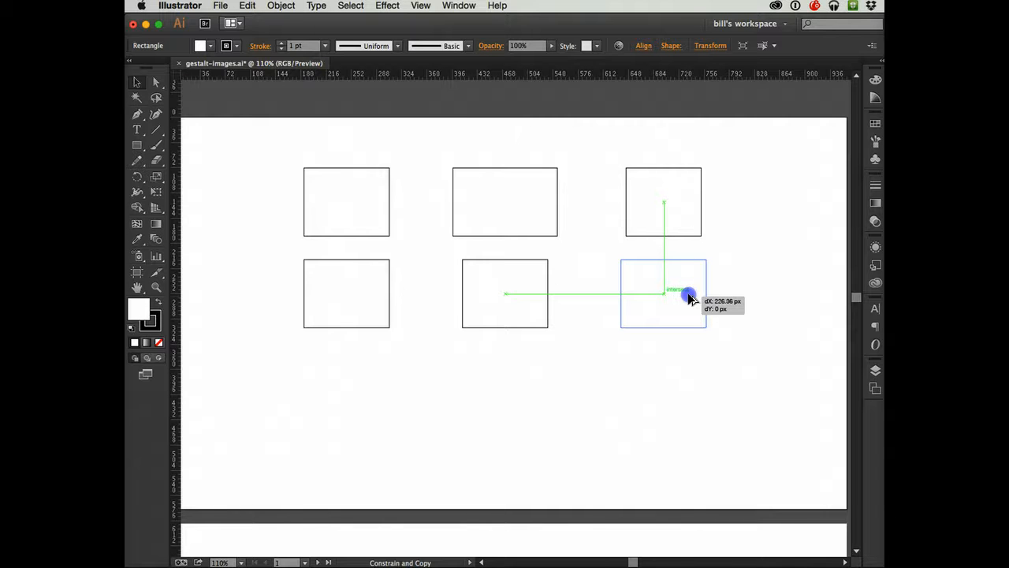
drag(688, 298, 691, 299)
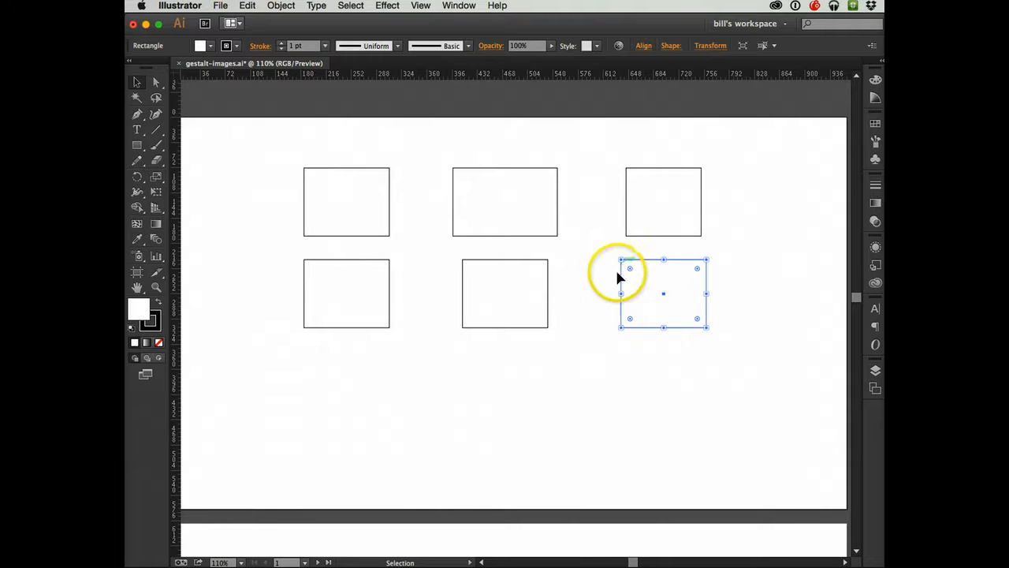
- Try rotating the second row's third rectangle clockwise at a free angle, and undo the rotation
click(707, 255)
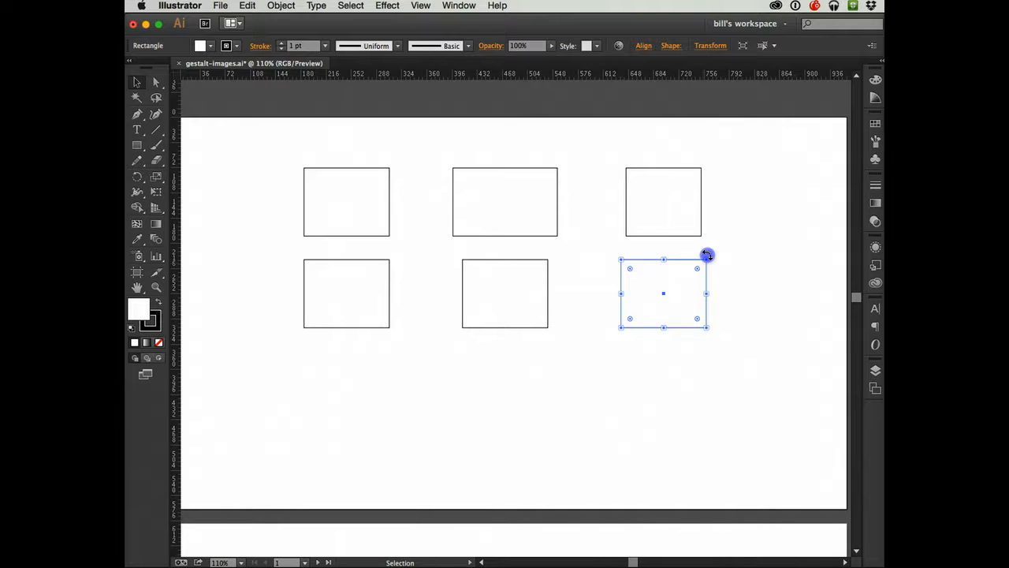
drag(707, 255, 704, 293)
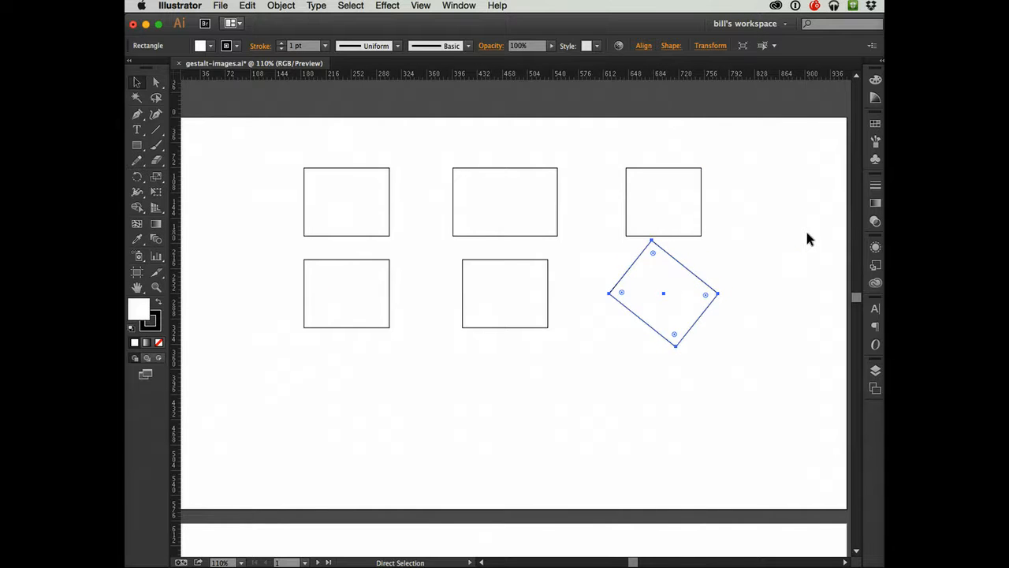
key(super+z)
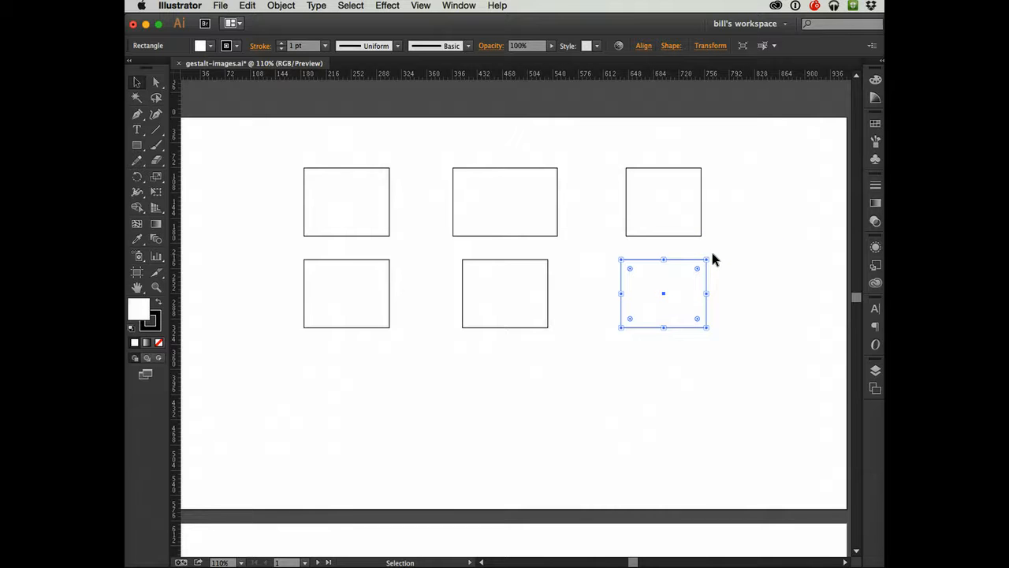
- Try rotating the second row's third rectangle by exactly -45°, constrained to fixed angles, and undo the rotation
drag(711, 258, 713, 287)
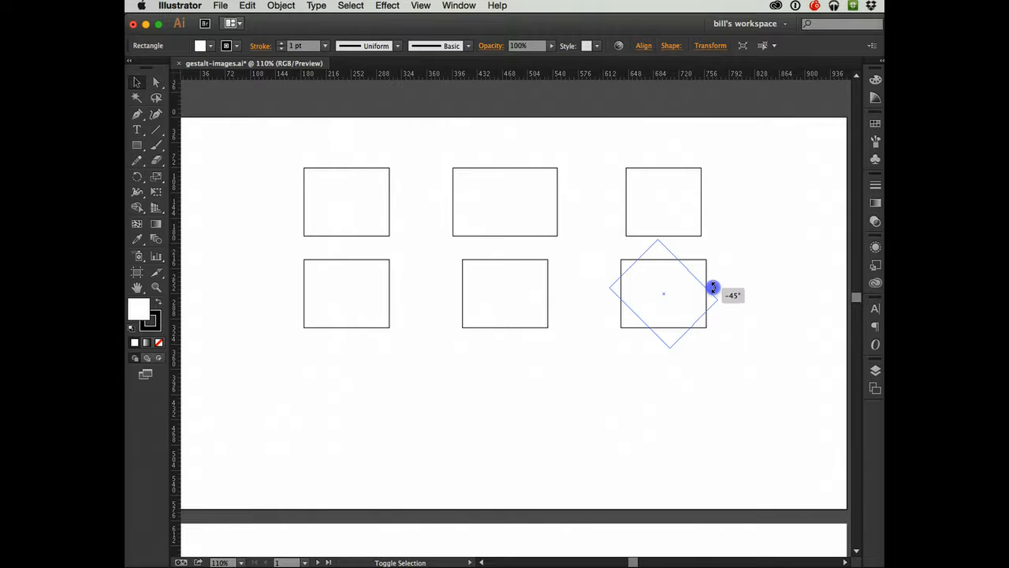
drag(713, 287, 724, 320)
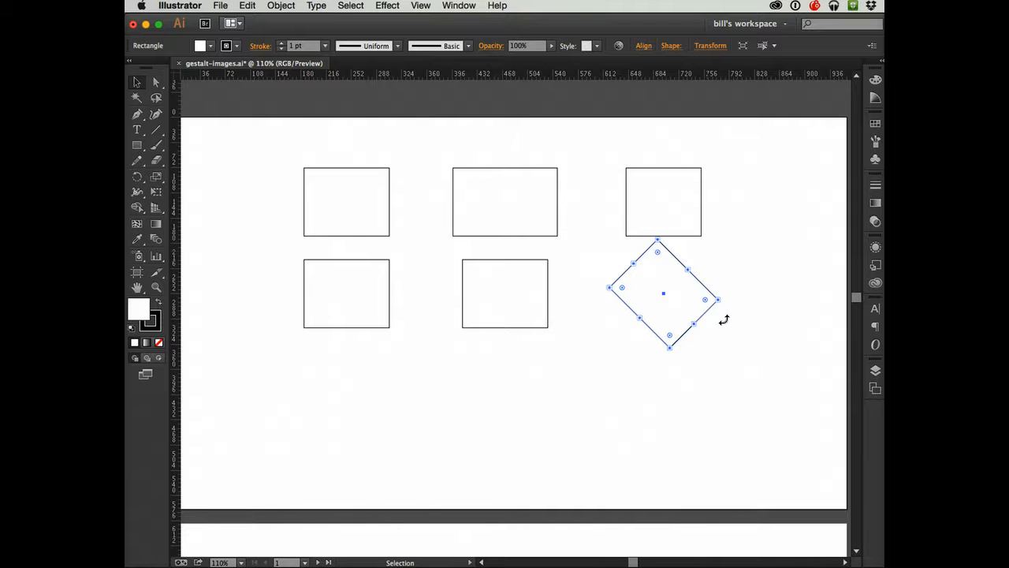
key(super+z)
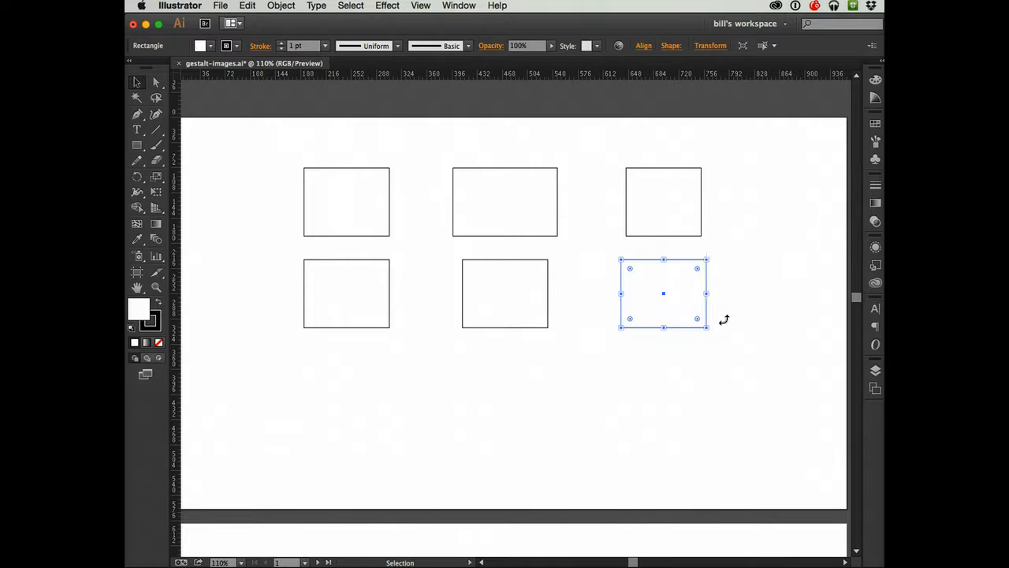
- Shrink the second row's third rectangle proportionally from its upper-right corner, and resize it freely to about 115 by 97 px
key(shift)
click(705, 259)
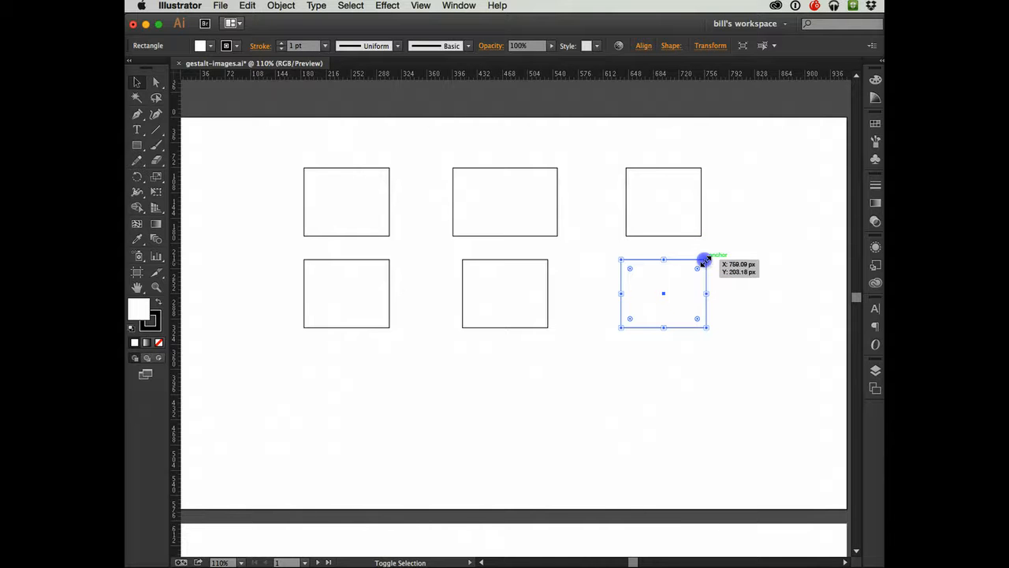
drag(706, 259, 680, 250)
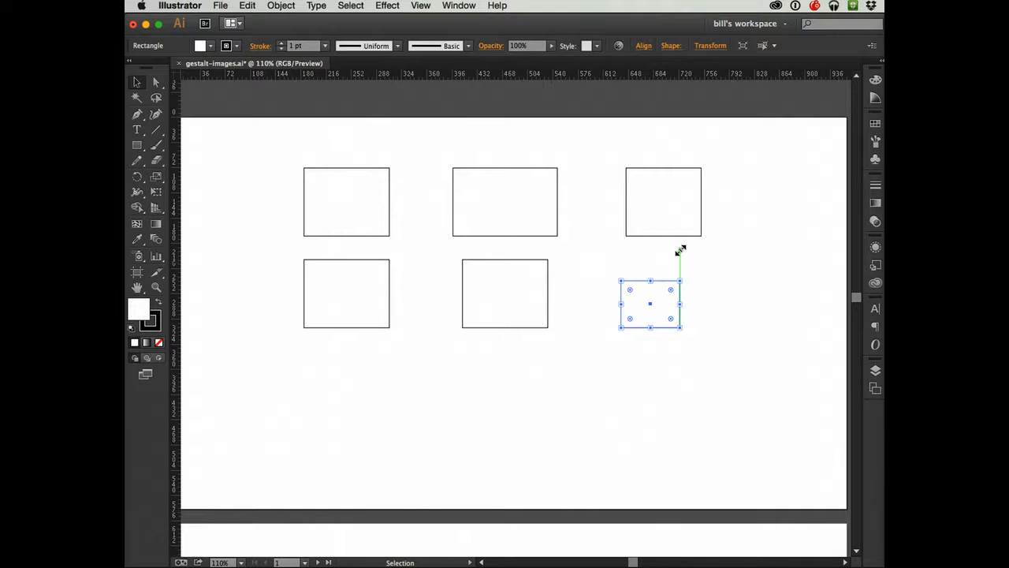
drag(678, 279, 700, 260)
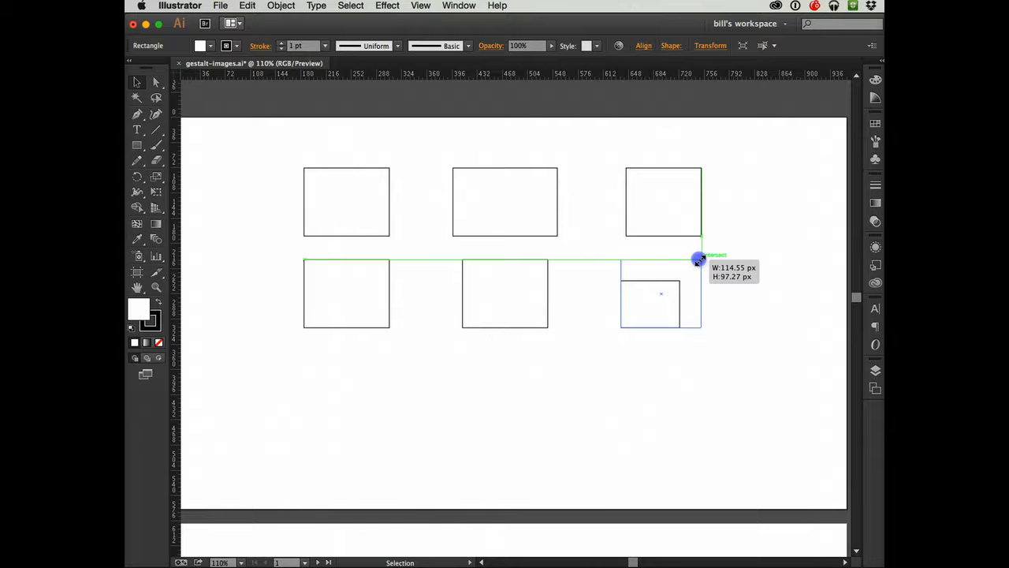
drag(699, 260, 698, 260)
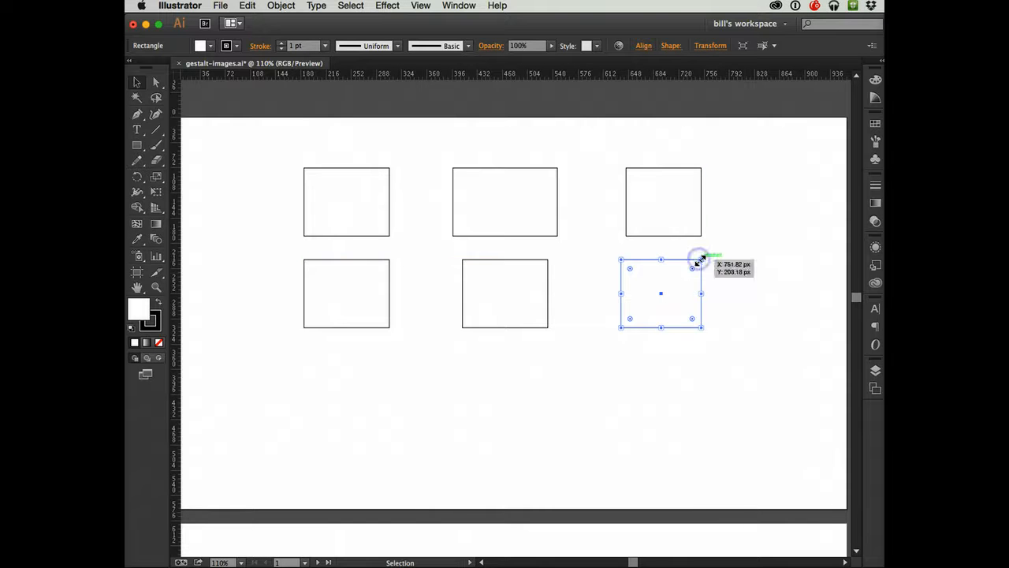
click(742, 266)
click(674, 284)
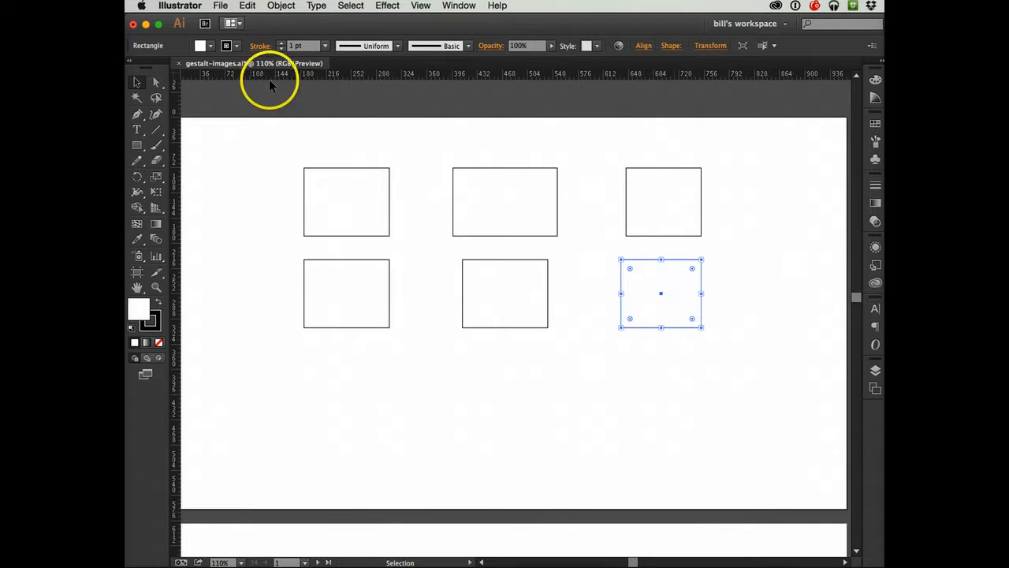
- With the Direct Selection tool, move only the third lower rectangle's upper-right anchor point outward to the right and down
click(157, 84)
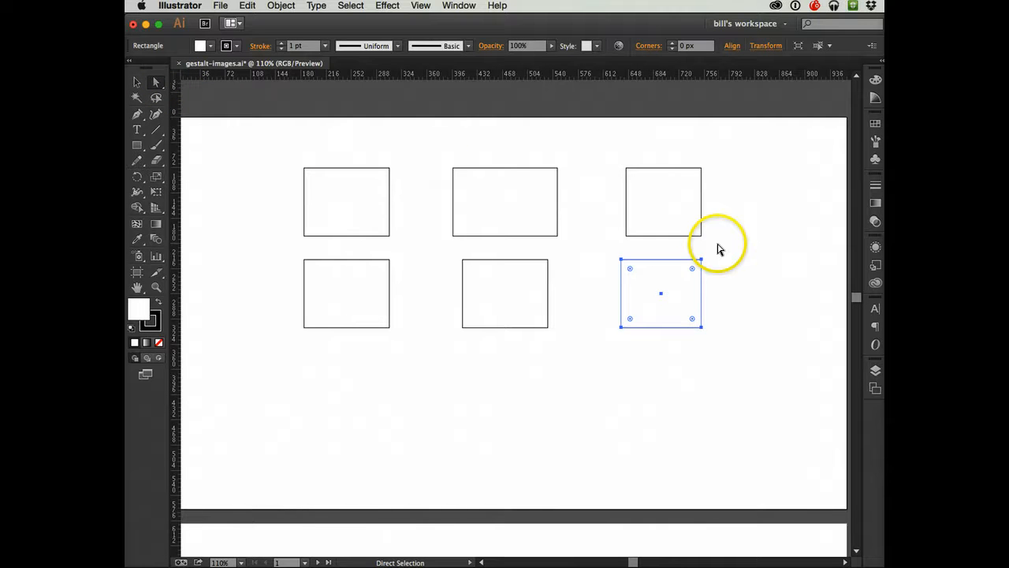
click(716, 247)
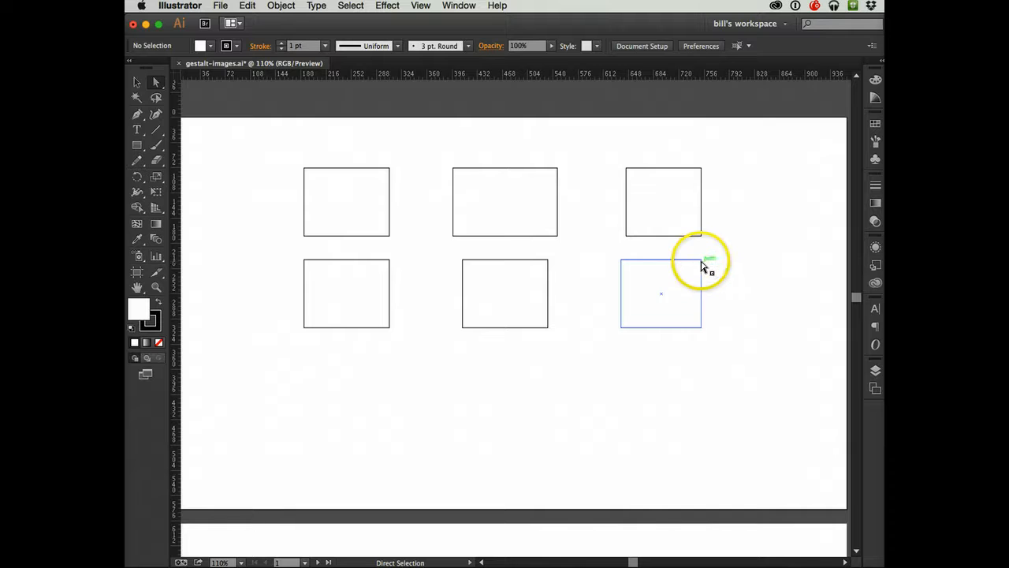
click(137, 82)
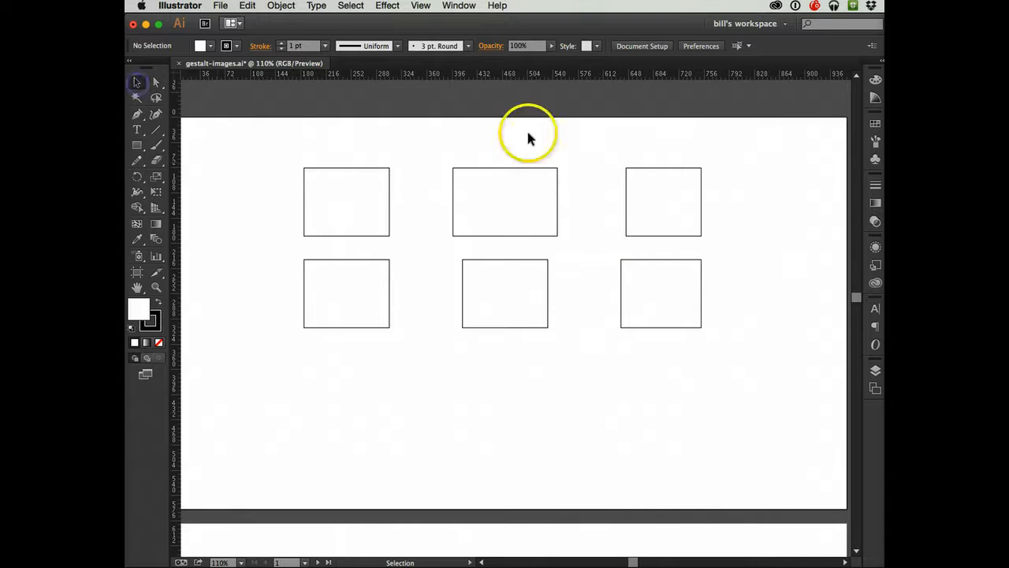
click(652, 295)
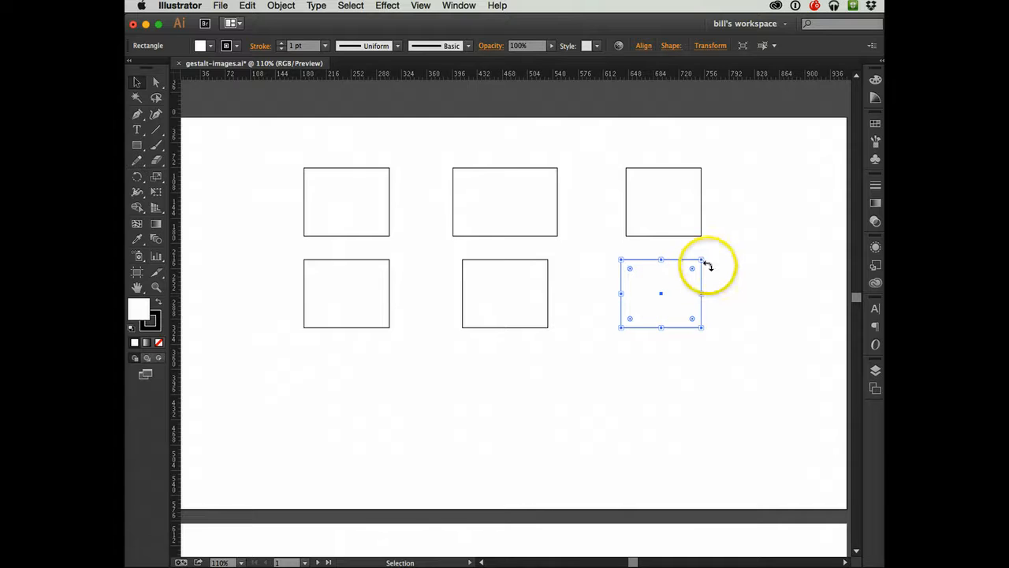
click(155, 83)
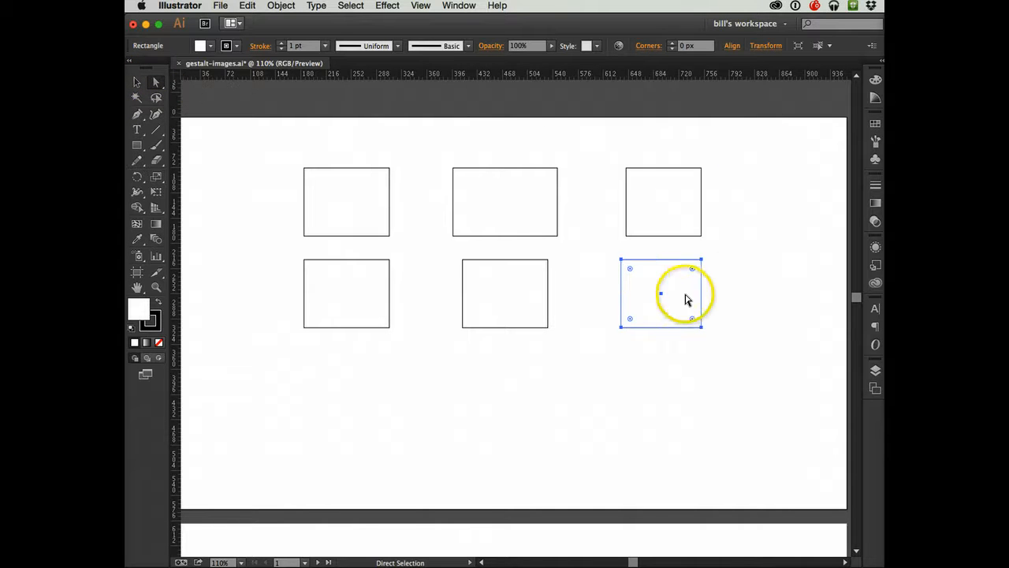
click(737, 285)
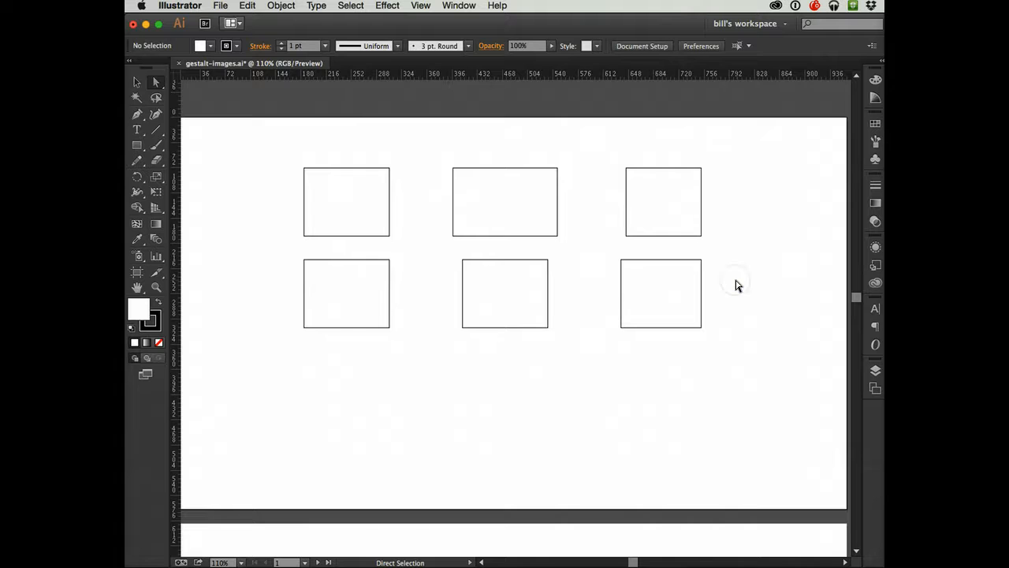
click(701, 259)
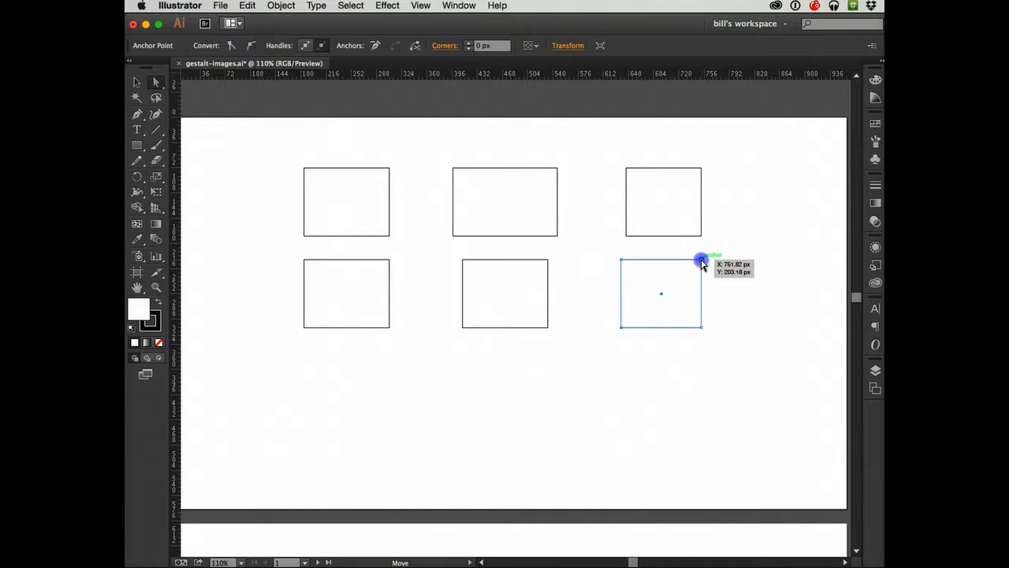
drag(702, 260, 767, 293)
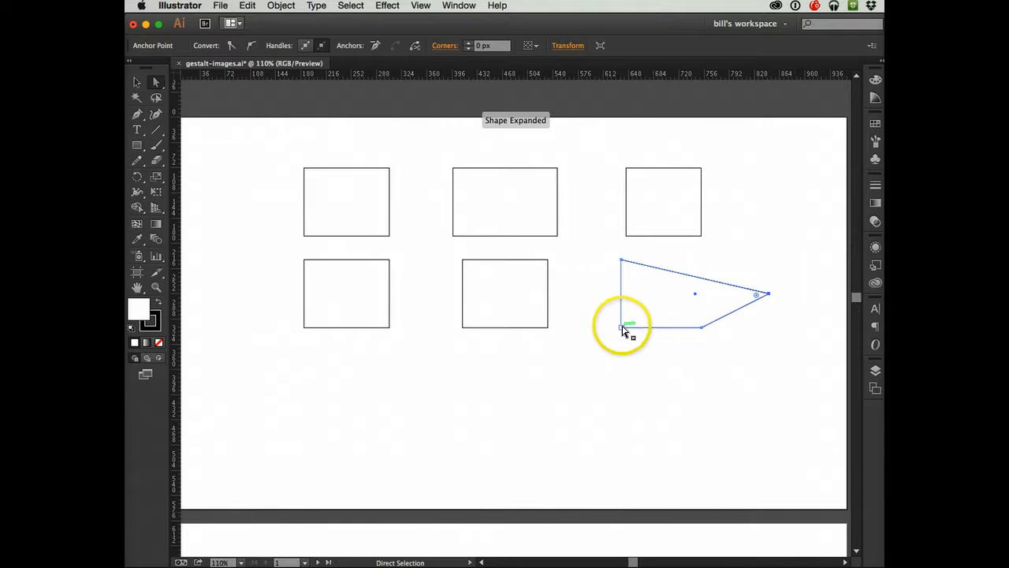
- Move the shape's lower-left anchor point outward and its lower-right anchor point inward to form a concave arrow shape, and deselect it
drag(622, 330, 580, 368)
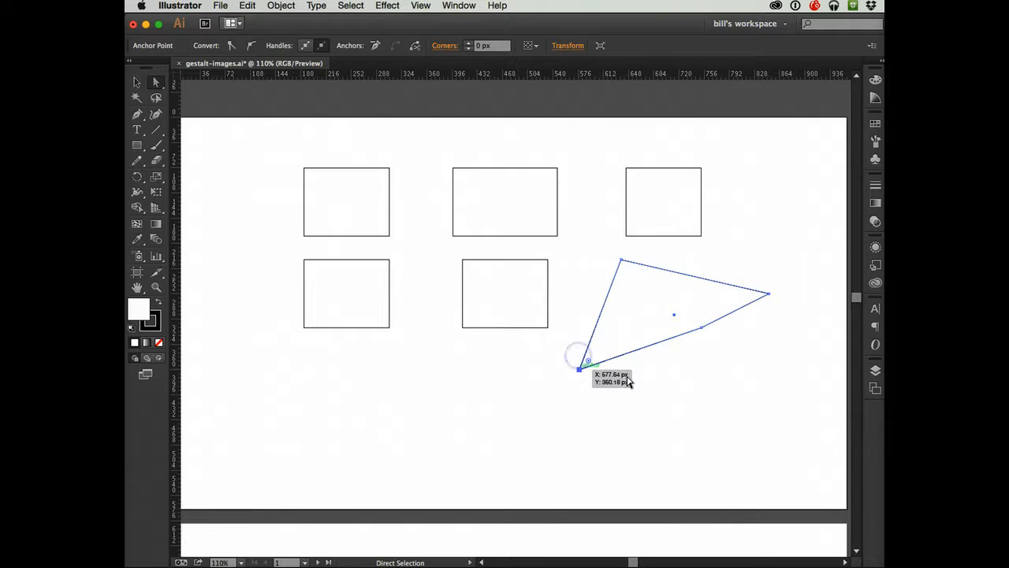
click(703, 328)
drag(702, 329, 675, 336)
drag(676, 335, 647, 294)
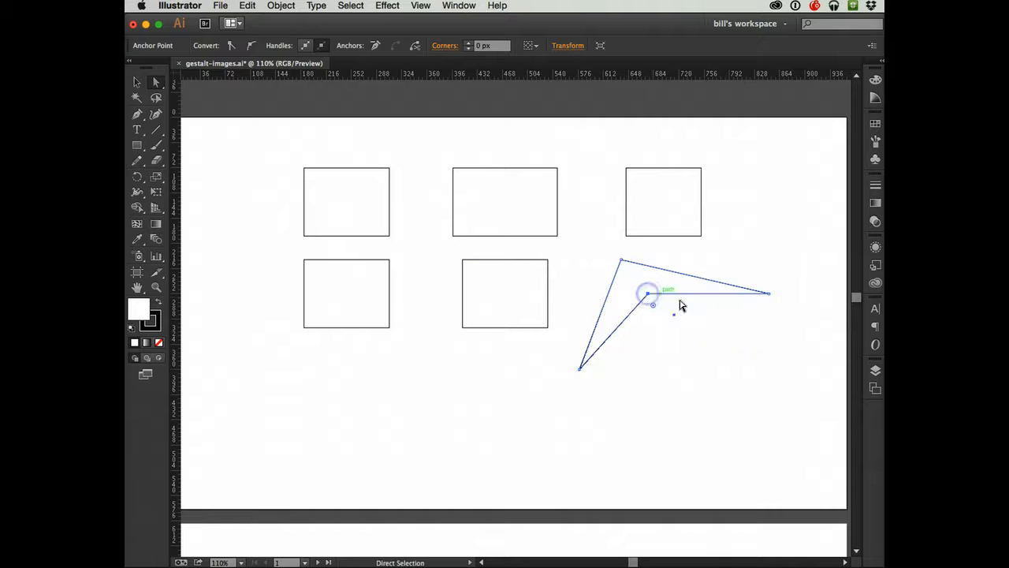
click(696, 363)
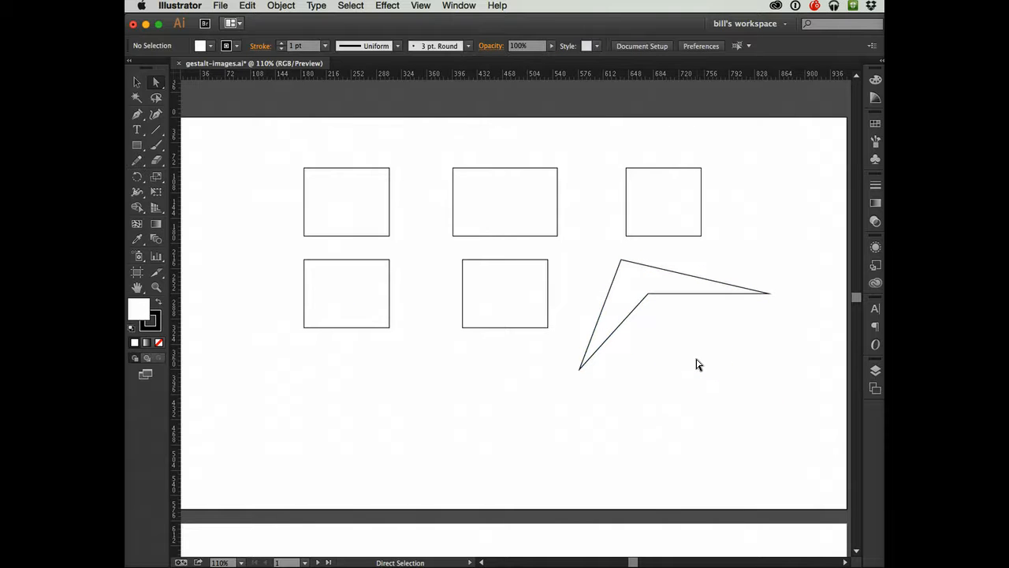
- Reshape the path by moving its straight lower segment down, its lower-left segment up and right, and its left segment slightly down
click(684, 298)
drag(707, 298, 709, 350)
click(714, 323)
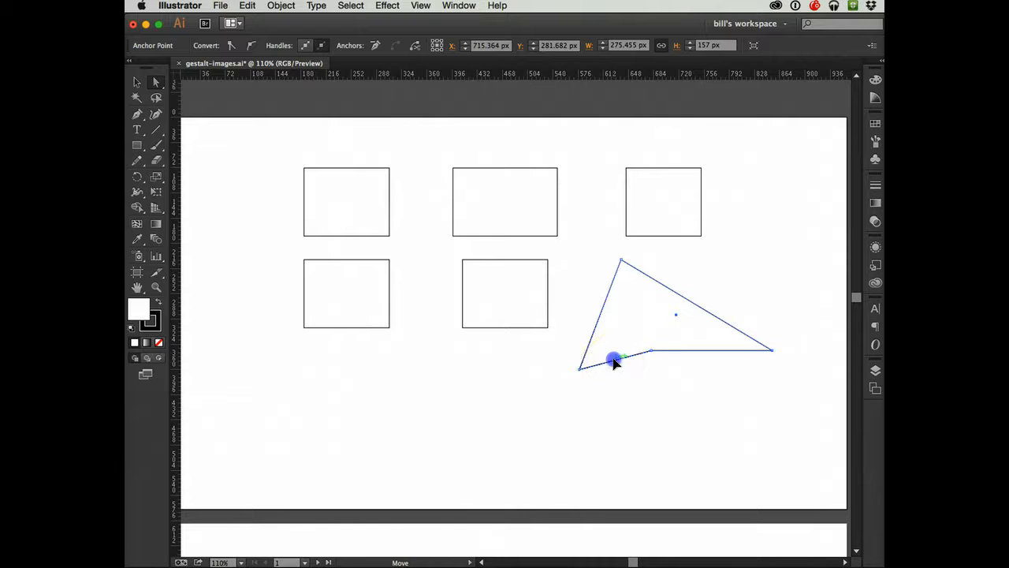
drag(614, 361, 648, 331)
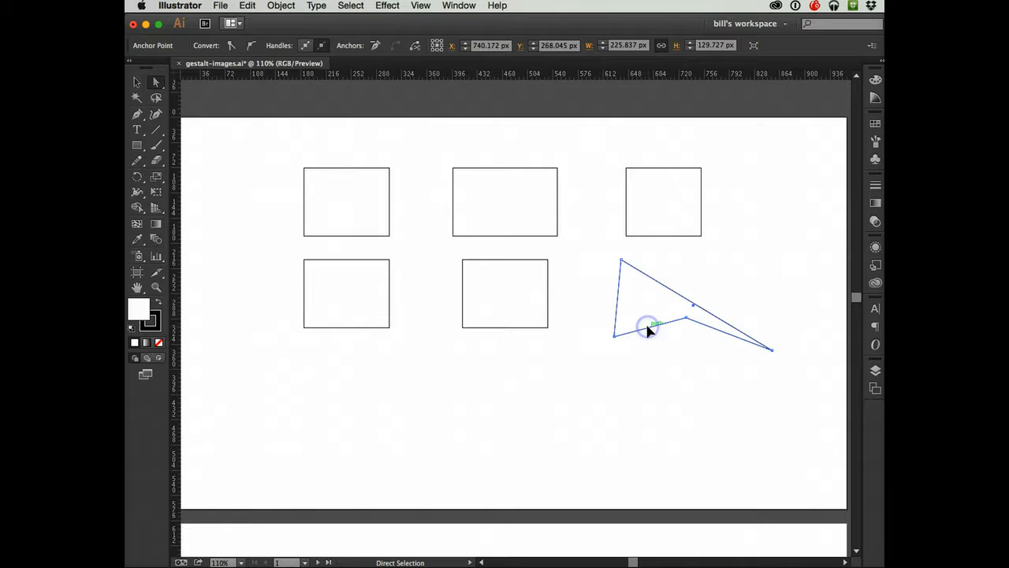
click(674, 372)
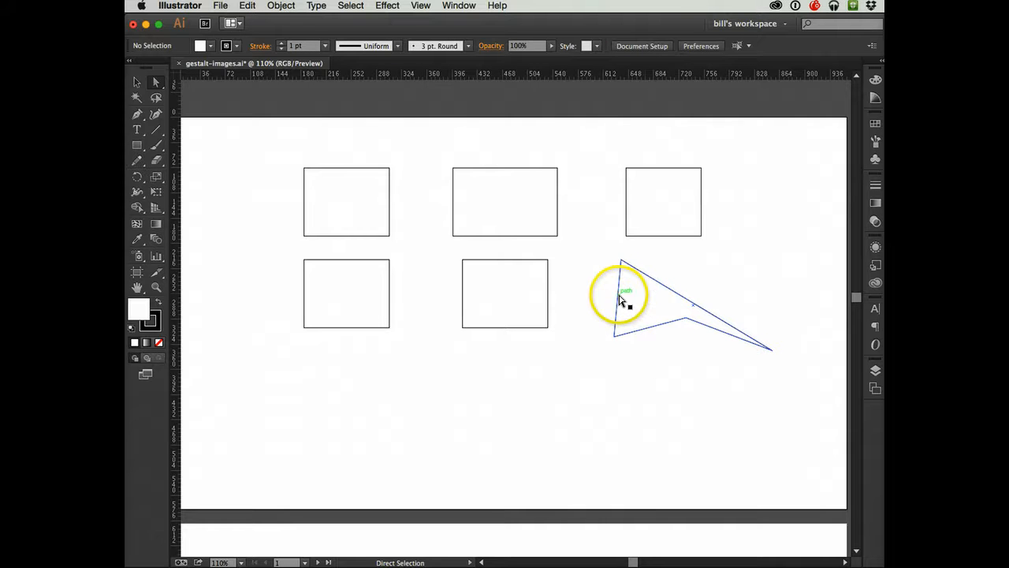
drag(620, 299, 622, 311)
click(674, 374)
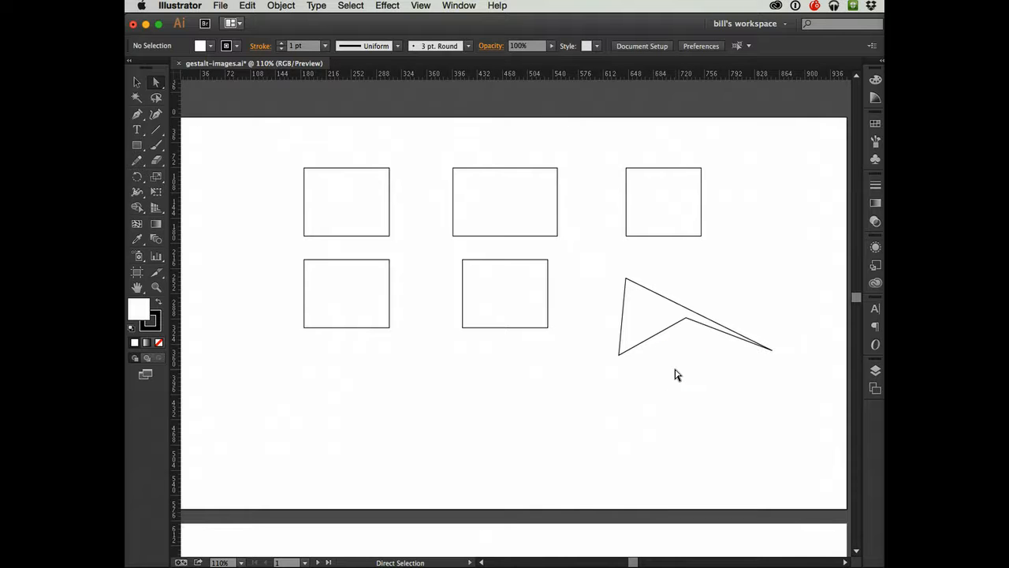
- Undo all the segment and anchor point moves on the distorted shape, back to the rectangle
key(super+z)
key(super+z)
key(super+z)
key(super+z)
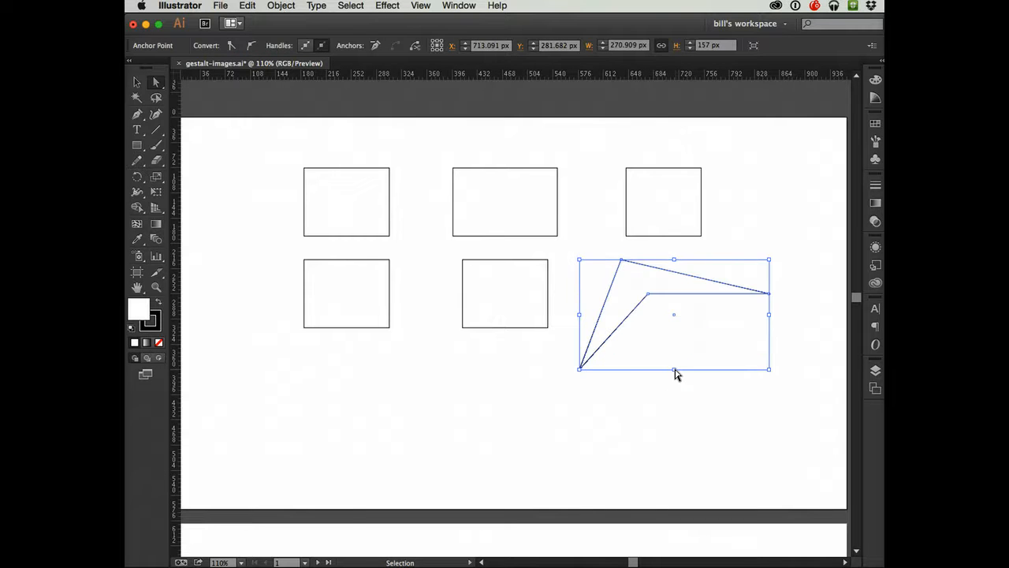
key(super+z)
key(super+z)
key(super+z)
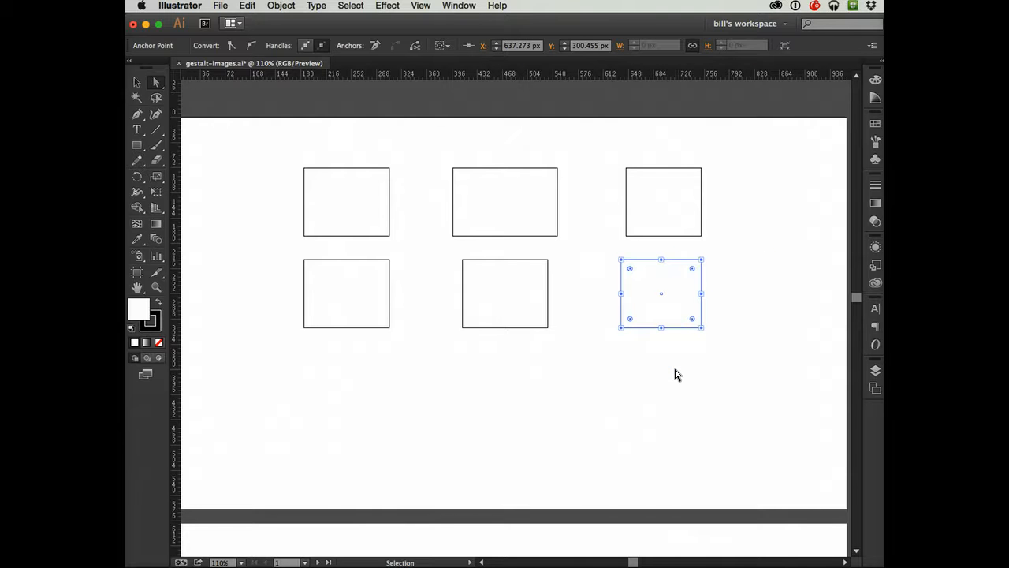
key(super+z)
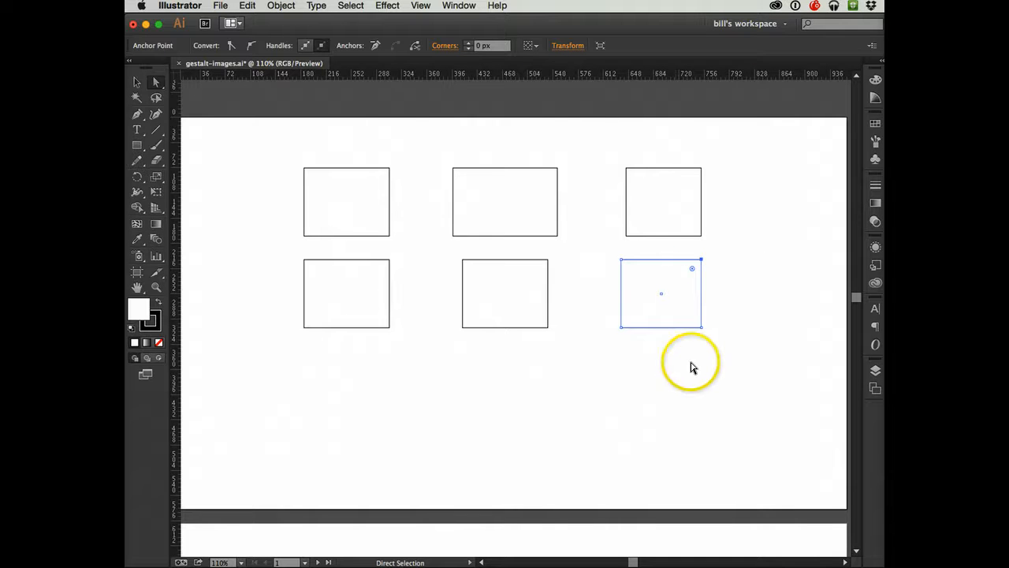
- Select only the third lower rectangle's upper-right anchor point, and switch to the Selection tool to select the whole rectangle
click(692, 366)
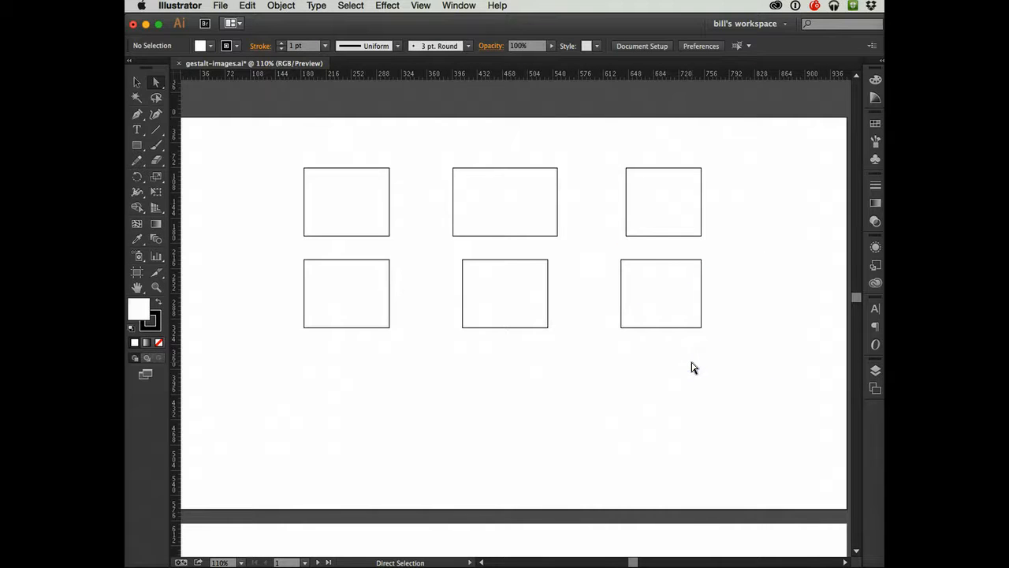
click(700, 262)
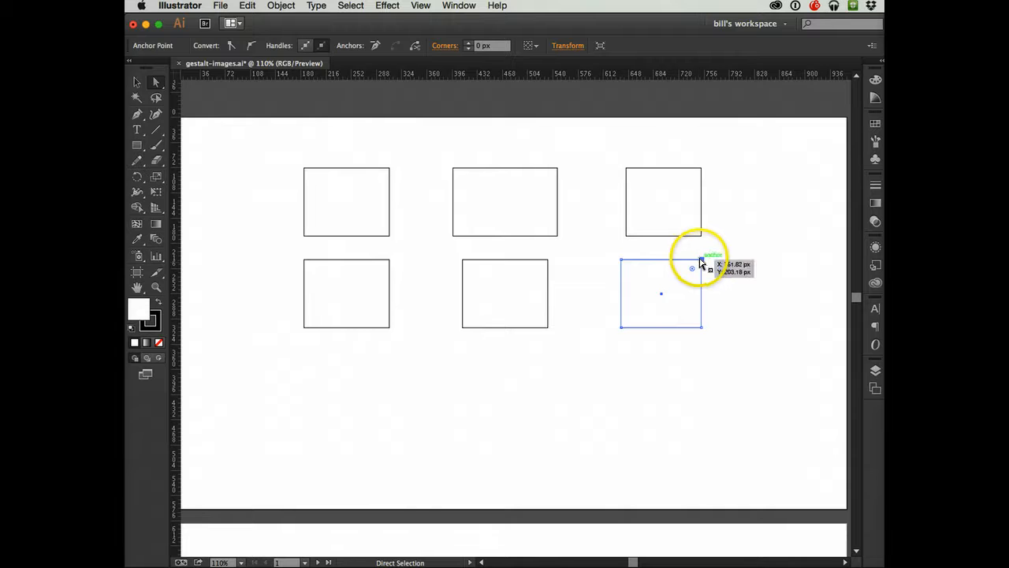
click(136, 85)
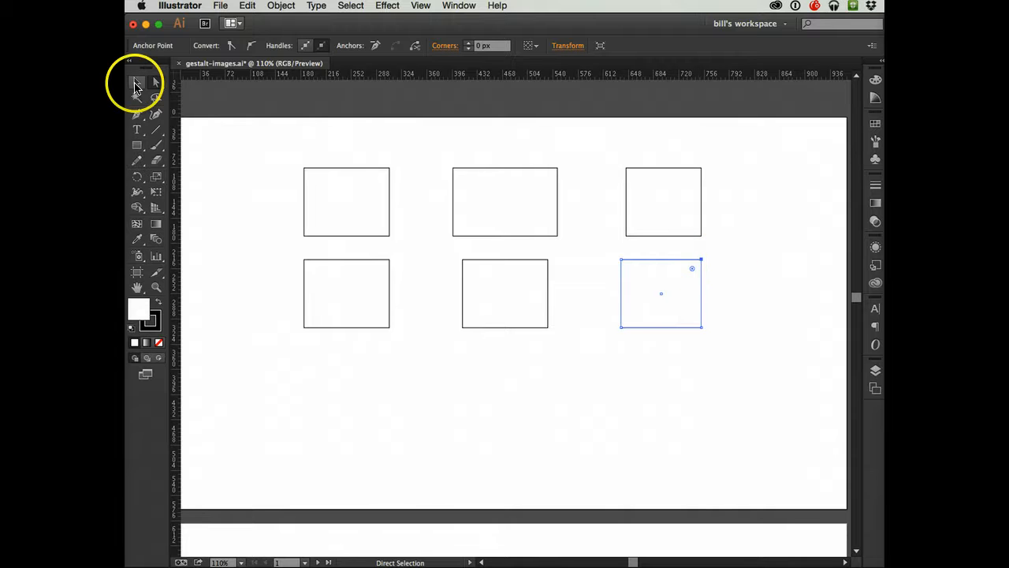
click(635, 278)
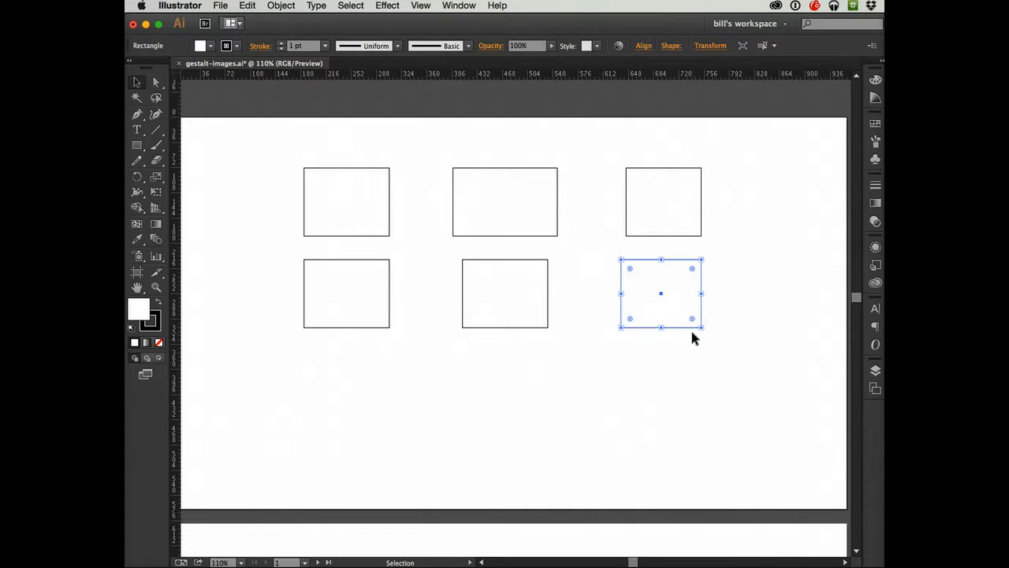
- Create an eight-pointed star with radii of 25 px and 50 px below the rectangles using the Star tool
click(136, 146)
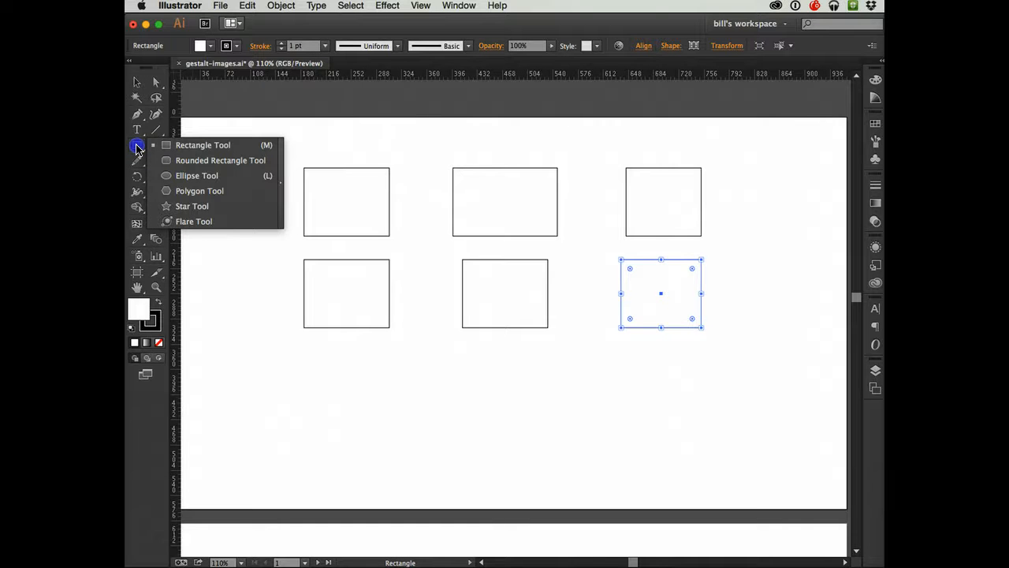
drag(137, 147, 184, 209)
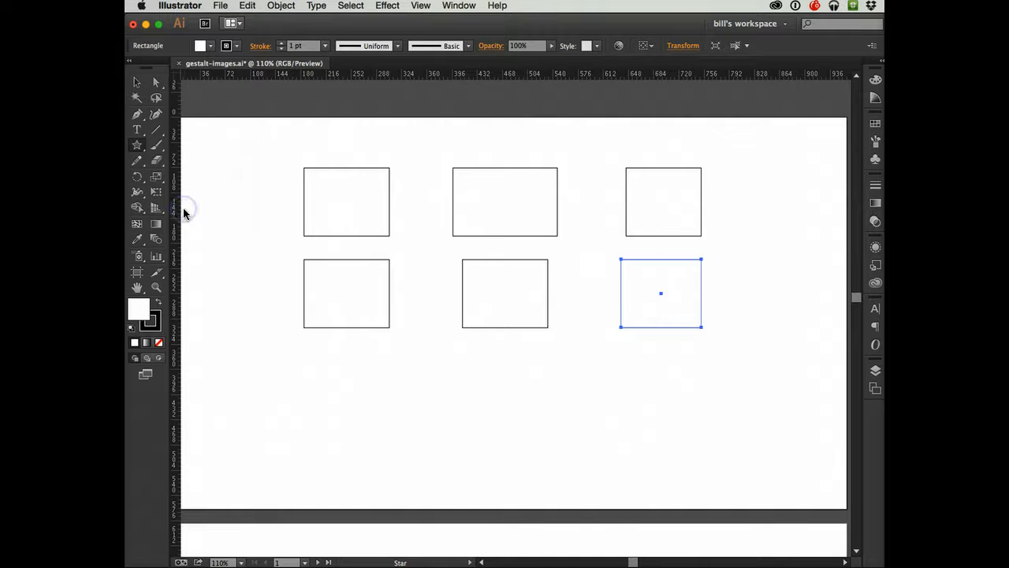
click(457, 390)
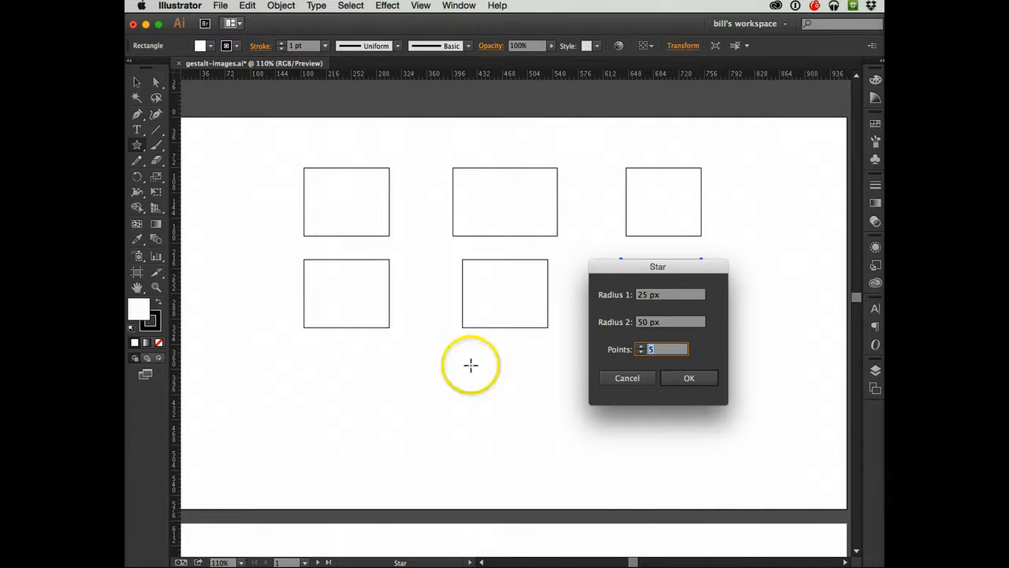
drag(620, 275, 491, 336)
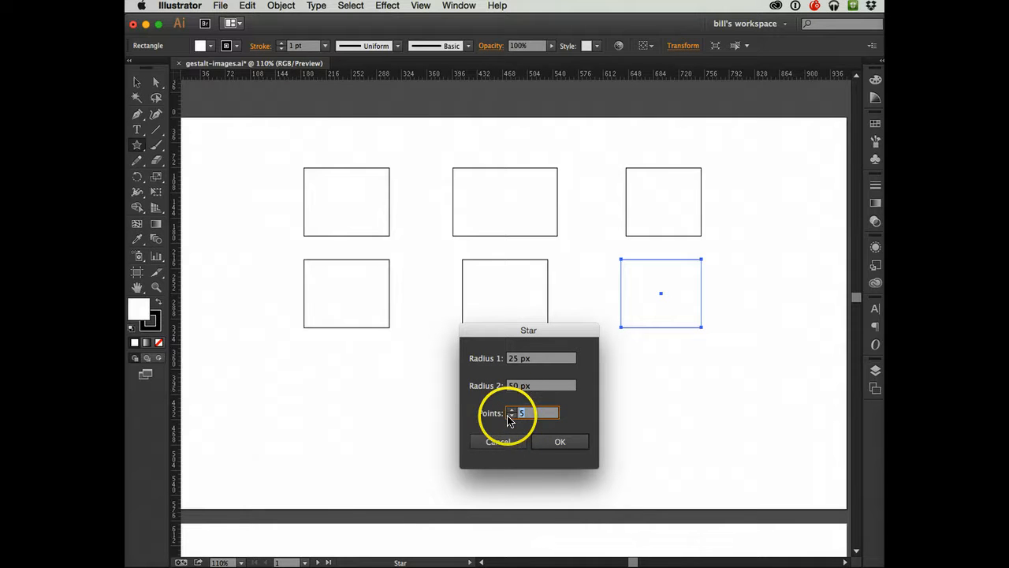
click(508, 415)
click(557, 443)
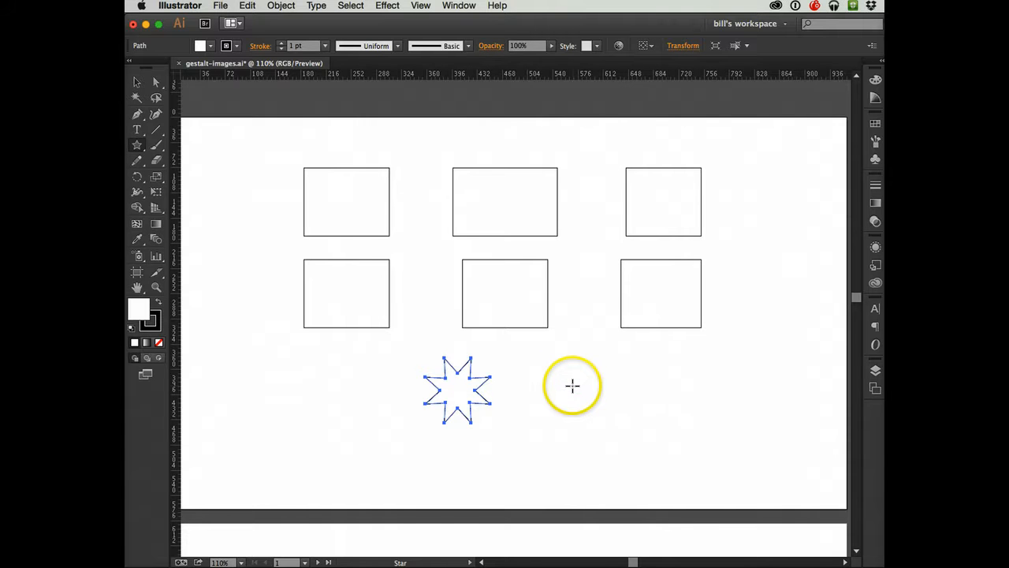
- Scale the star up proportionally to about 180 px wide, center it beneath the middle lower rectangle, and deselect it
click(136, 82)
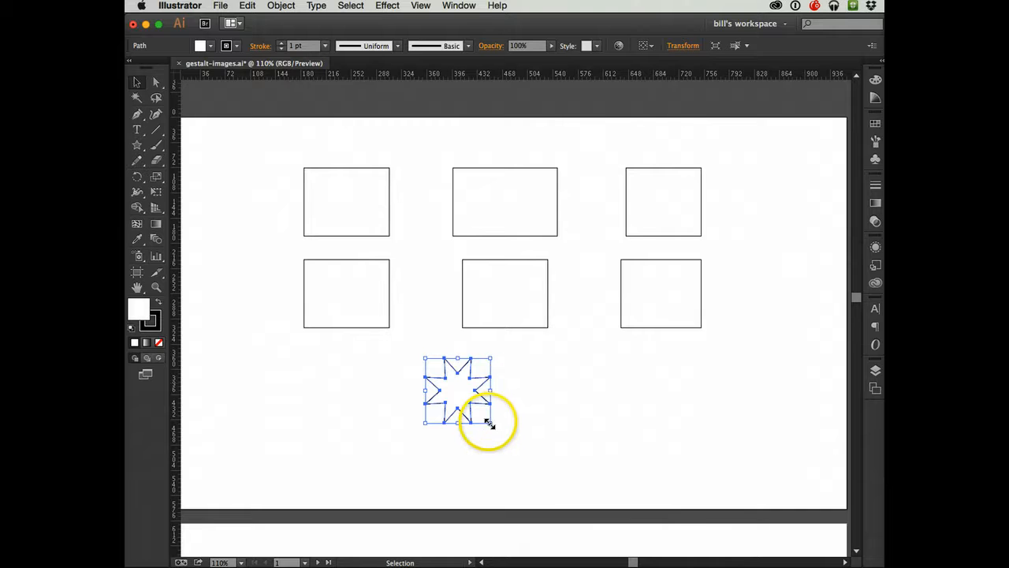
drag(488, 423, 521, 451)
drag(450, 398, 496, 408)
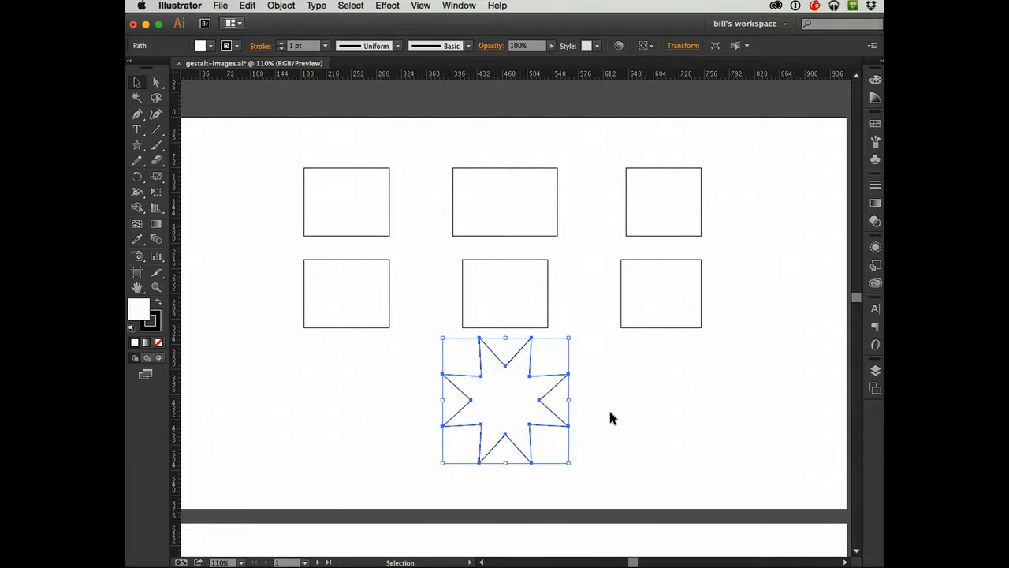
click(611, 417)
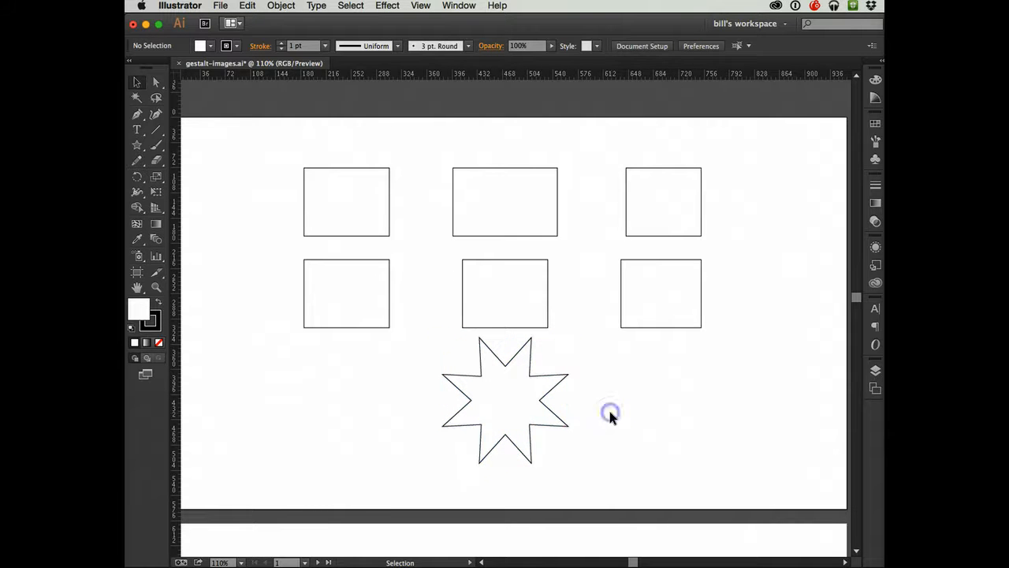
- With the Direct Selection tool, move the star's top, upper-right and bottom inner anchor points slightly outward to make those notches shallower
click(155, 82)
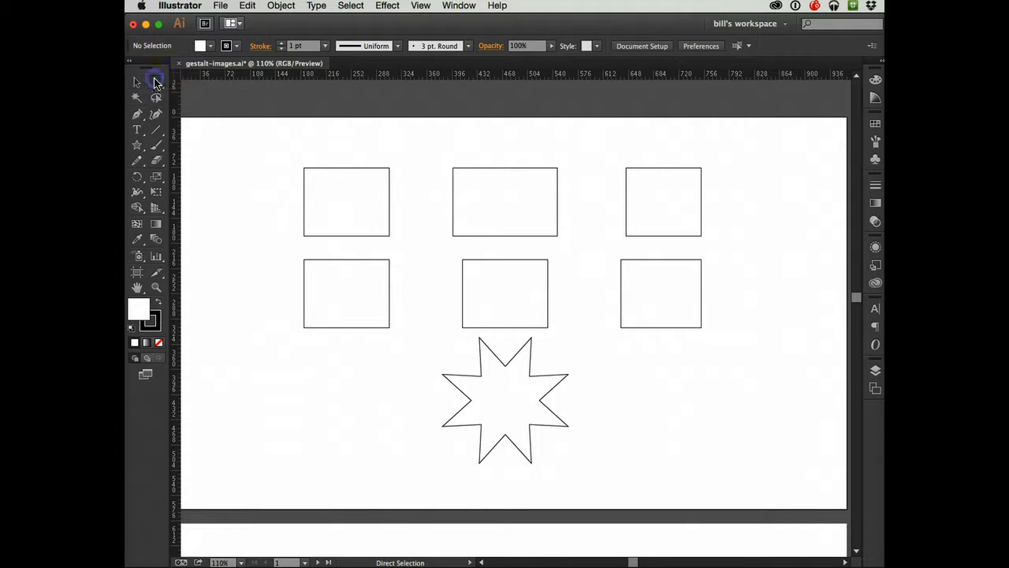
click(529, 377)
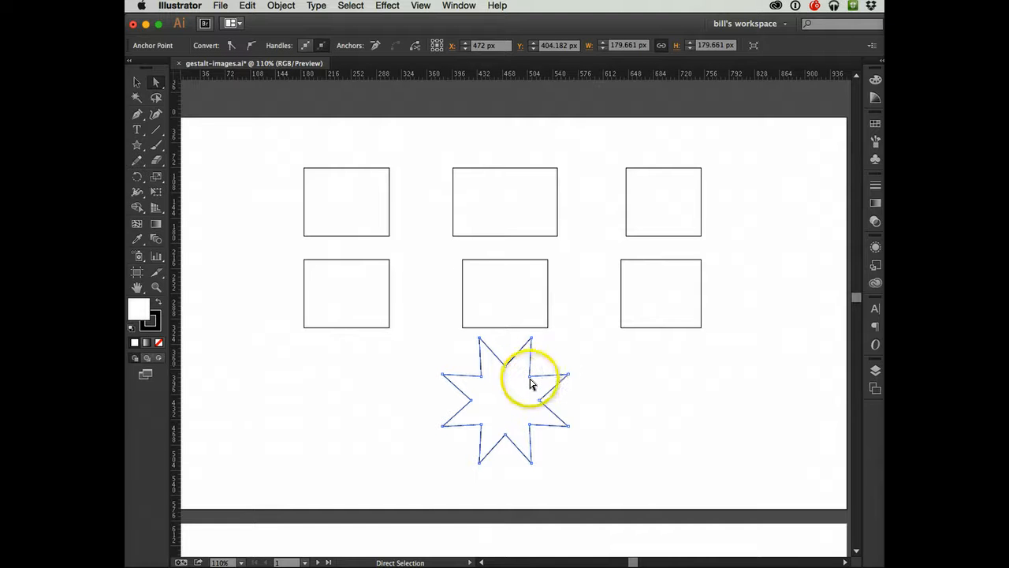
drag(530, 380, 504, 354)
click(499, 443)
drag(498, 443, 505, 442)
- Move the star's left inner anchor point outward, stretch its upper-left, lower-right, upper-right and lower-left tips outward, and deselect the star
click(471, 402)
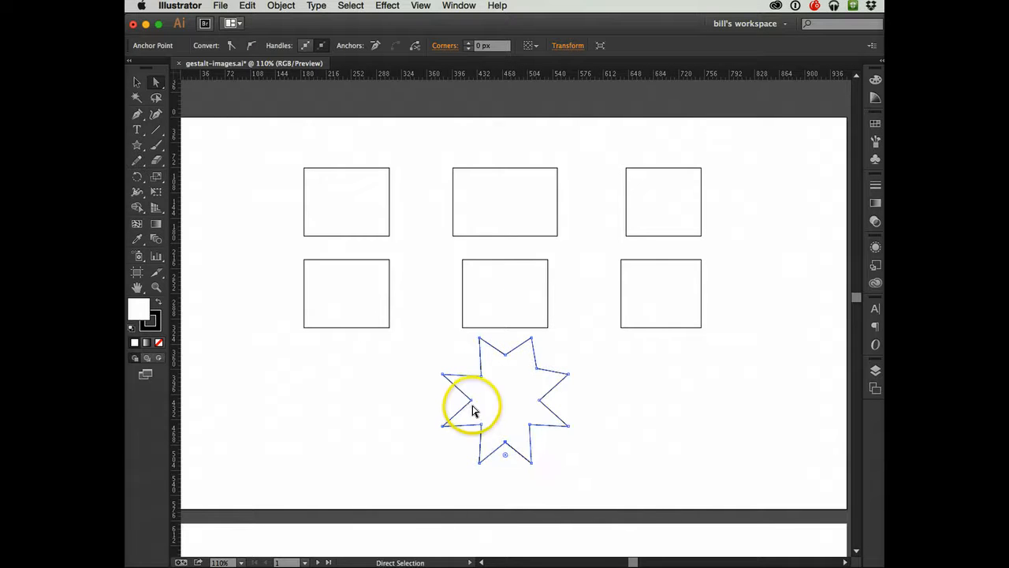
drag(471, 404, 418, 316)
drag(568, 426, 656, 451)
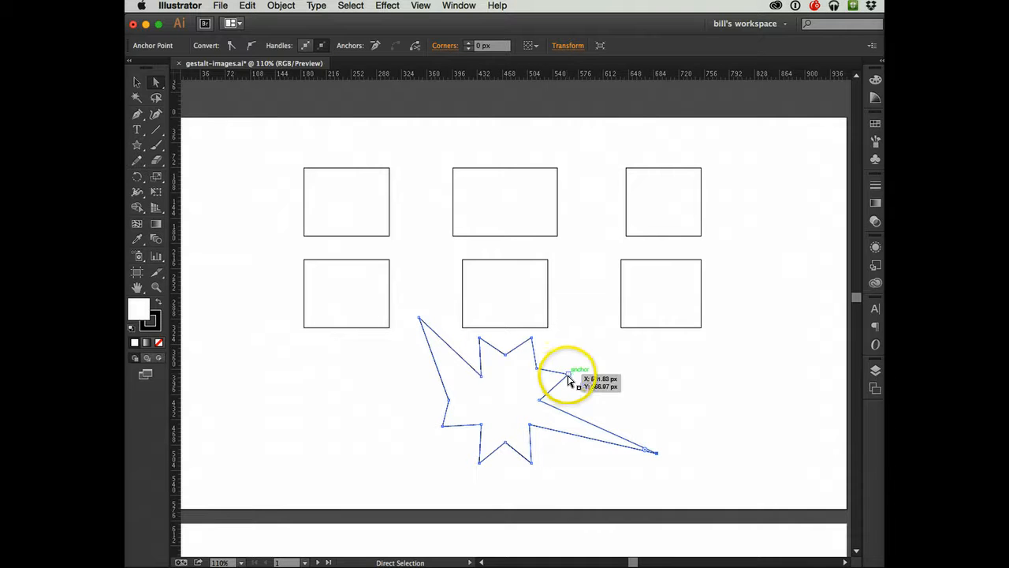
drag(568, 373, 602, 355)
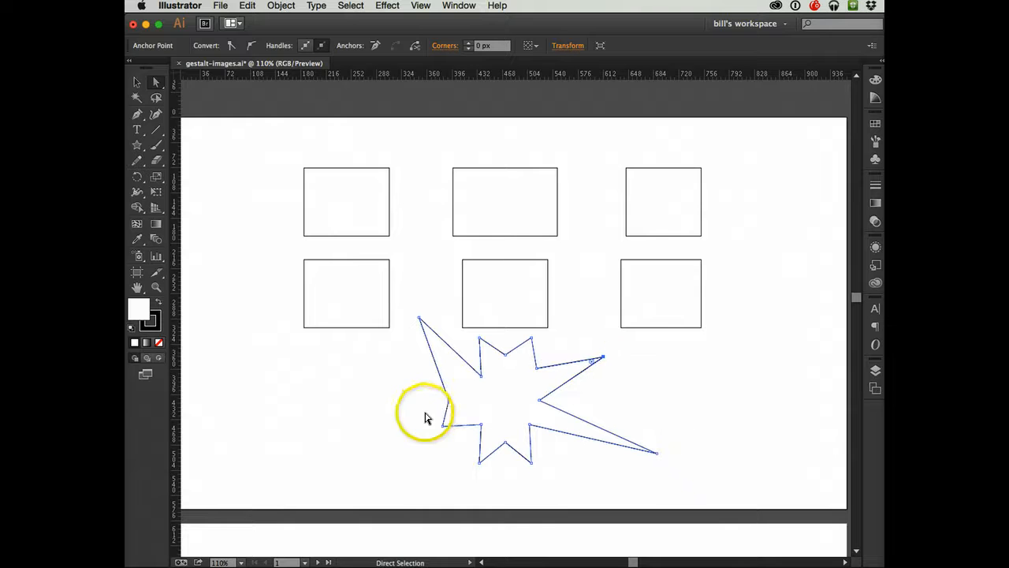
drag(442, 430, 364, 447)
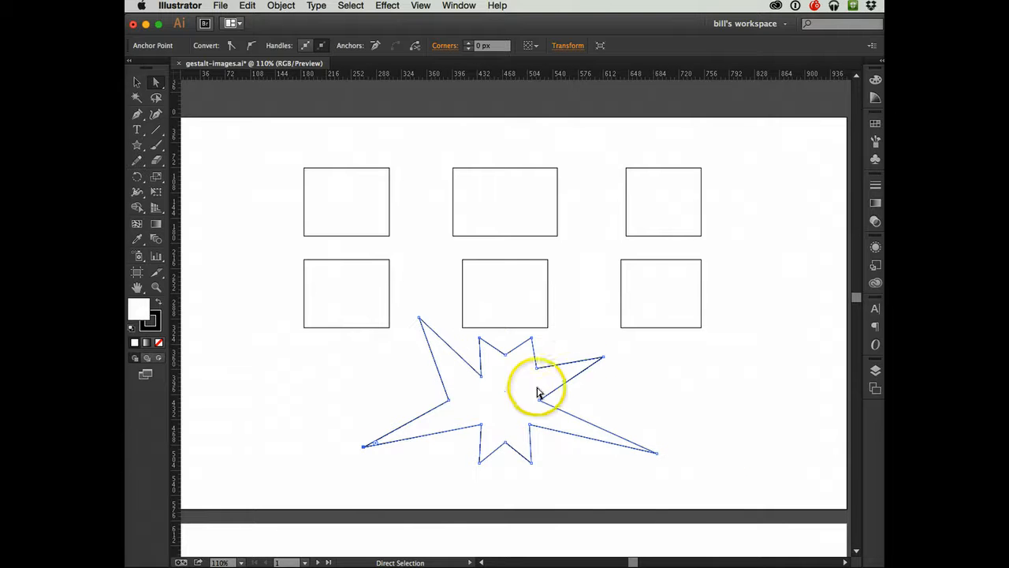
click(674, 415)
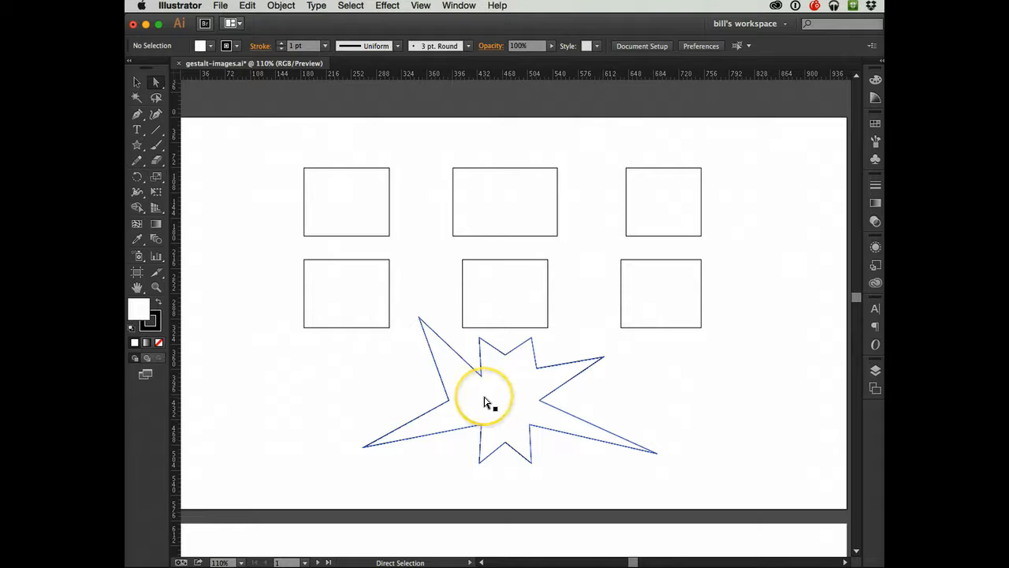
- Move the star's upper-left inner anchor point down and right past the star's center, deselect the shape, and save the file
drag(480, 377, 516, 412)
click(705, 396)
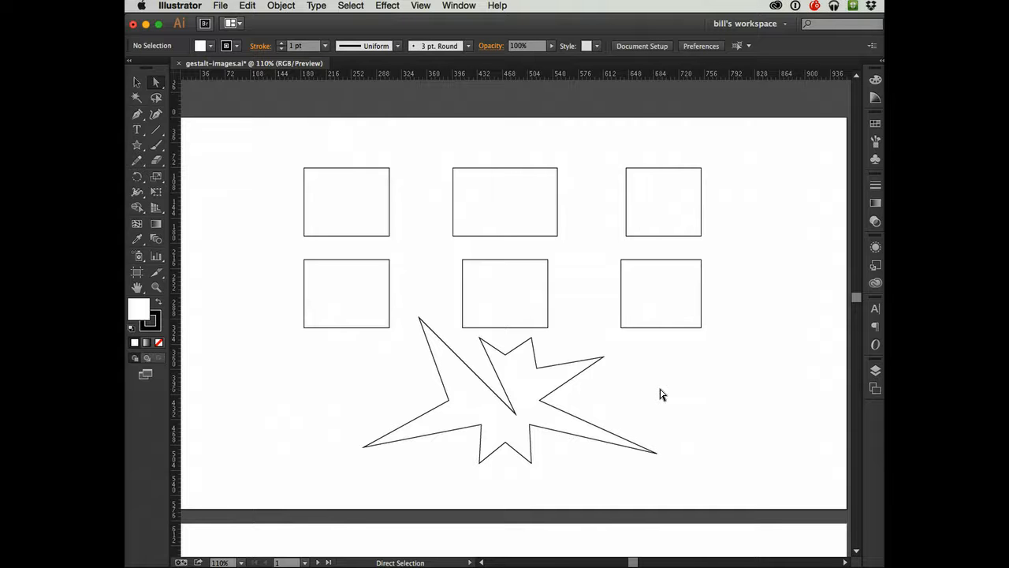
key(super+s)
click(481, 521)
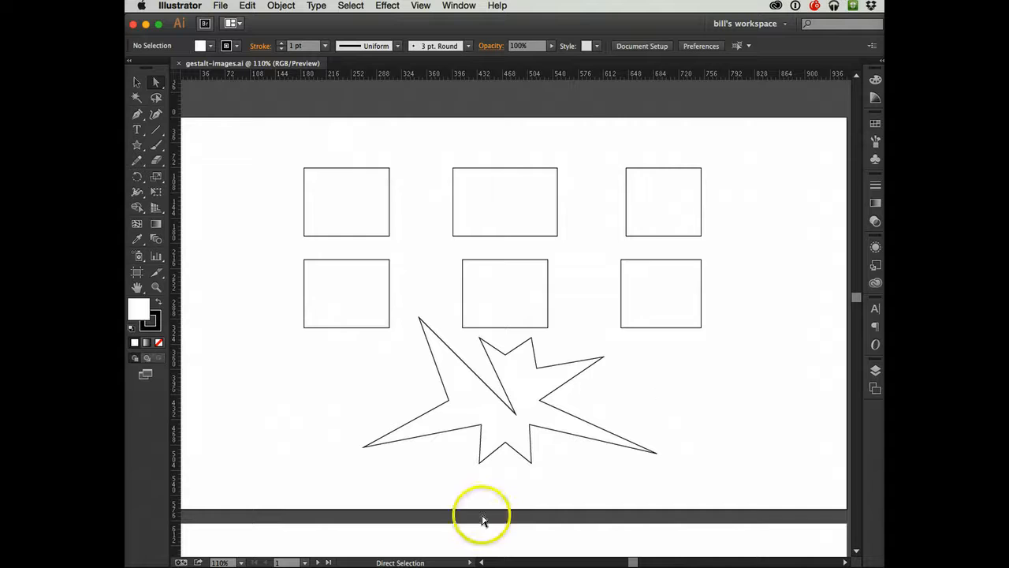